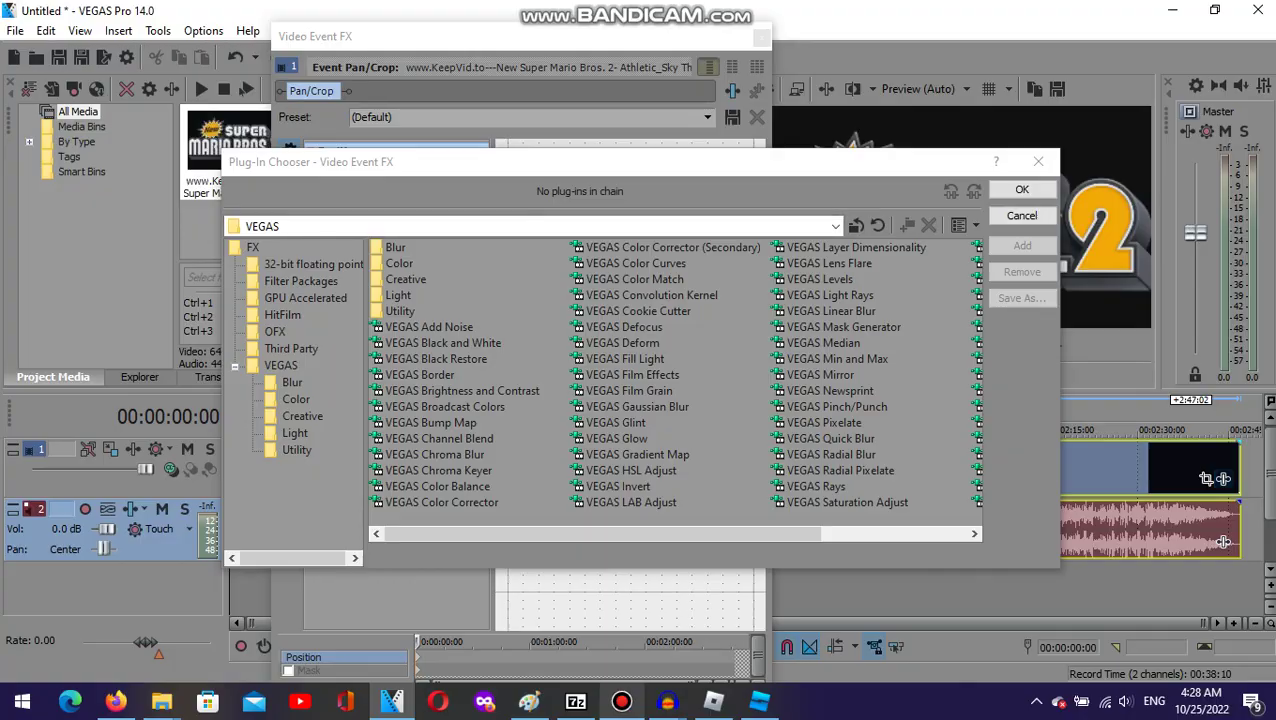
- Add the VEGAS Gradient Map effect to the video event and set its first gradient point's alpha to 255
{"action": "double_click", "coordinate": [637, 455]}
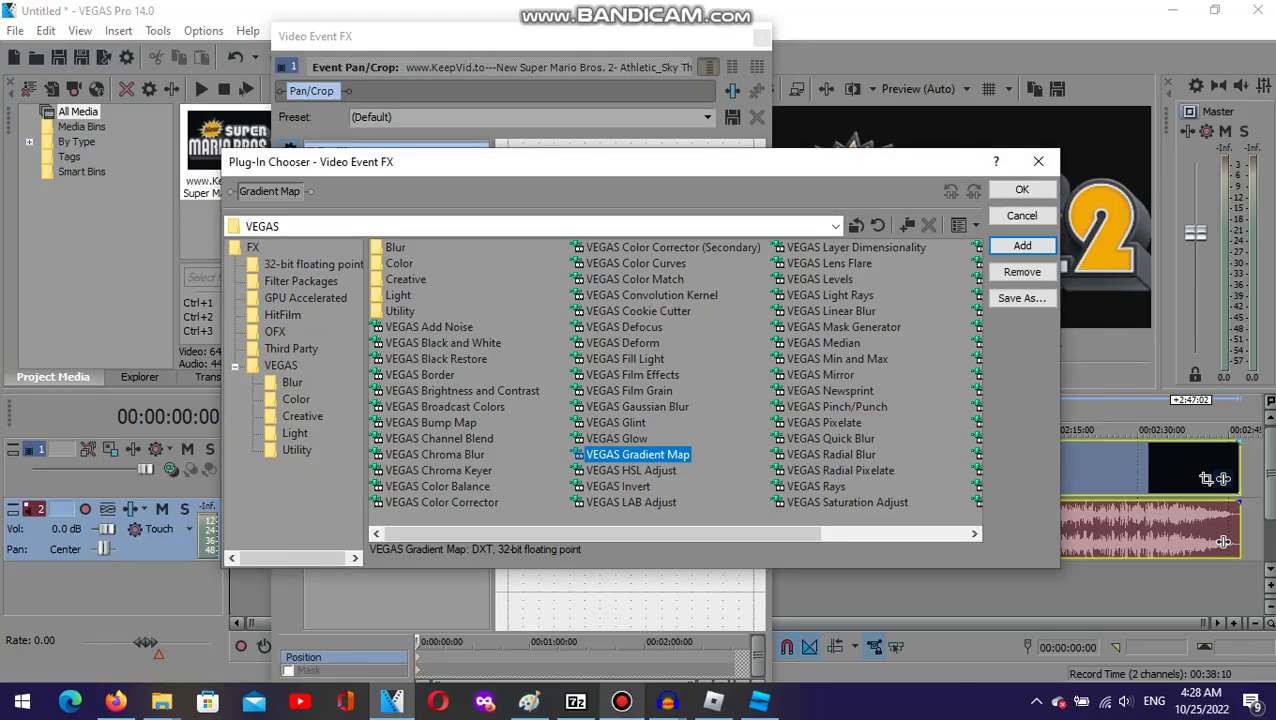
{"action": "left_click", "coordinate": [1022, 190]}
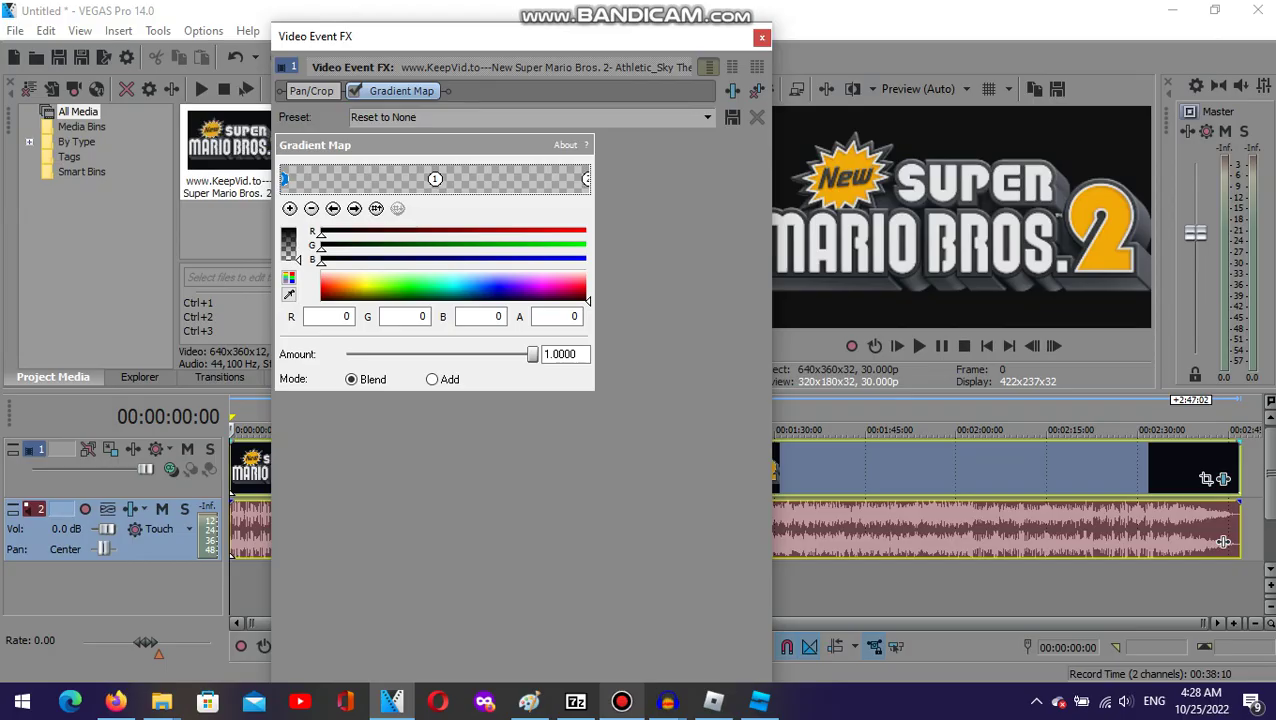
{"action": "left_click_drag", "start_coordinate": [297, 260], "coordinate": [297, 229]}
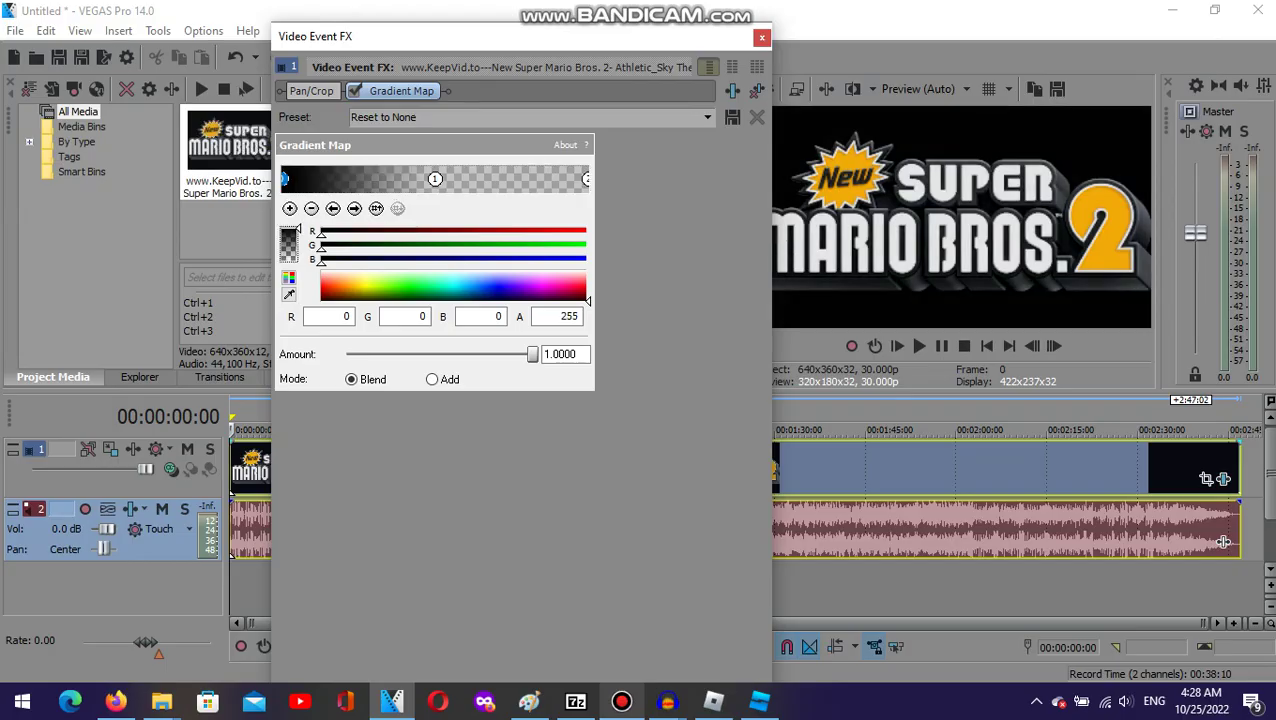
- Move the middle gradient point to about one third of the gradient and make it opaque red with R 255 and A 255
{"action": "left_click_drag", "start_coordinate": [434, 179], "coordinate": [380, 179]}
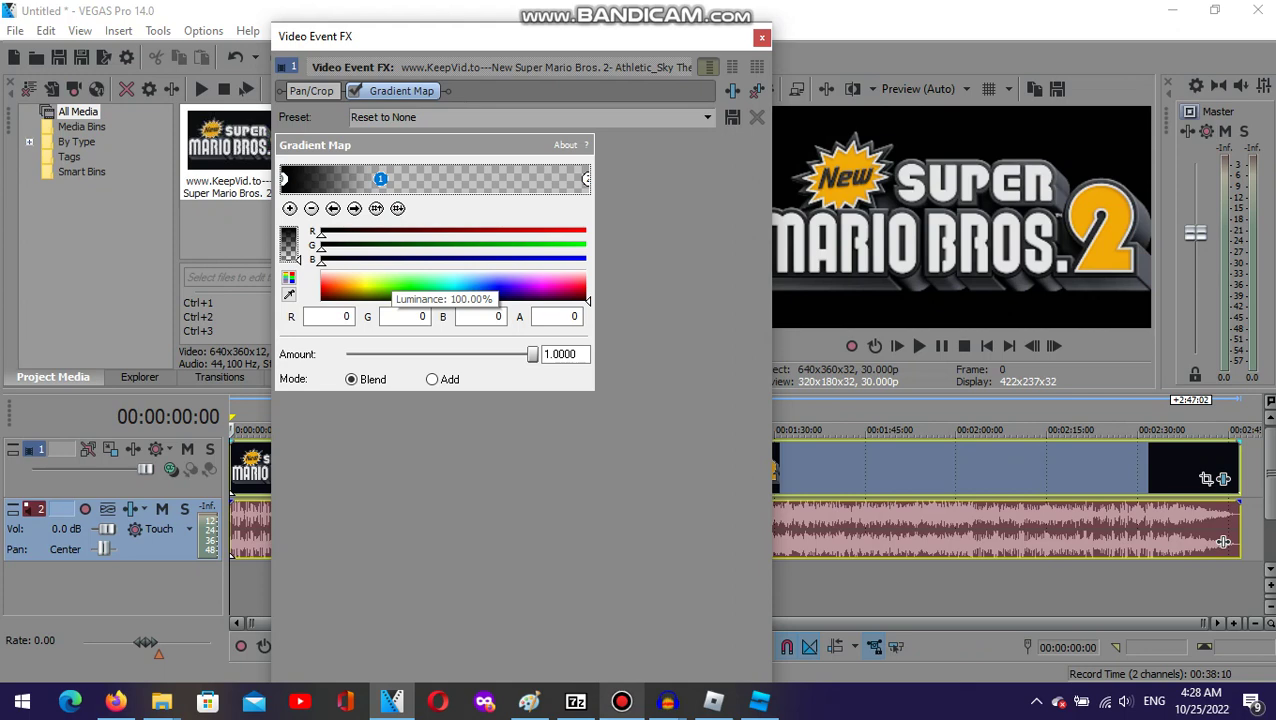
{"action": "left_click", "coordinate": [585, 286]}
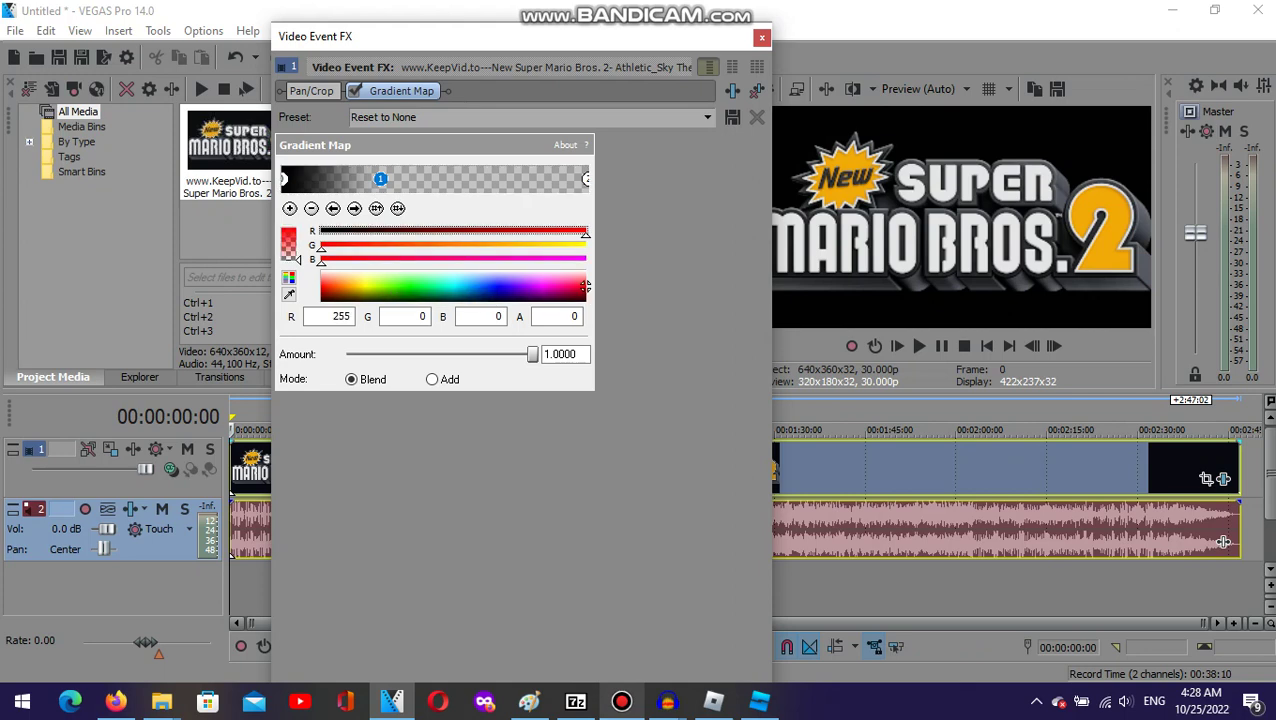
{"action": "left_click_drag", "start_coordinate": [297, 260], "coordinate": [297, 228]}
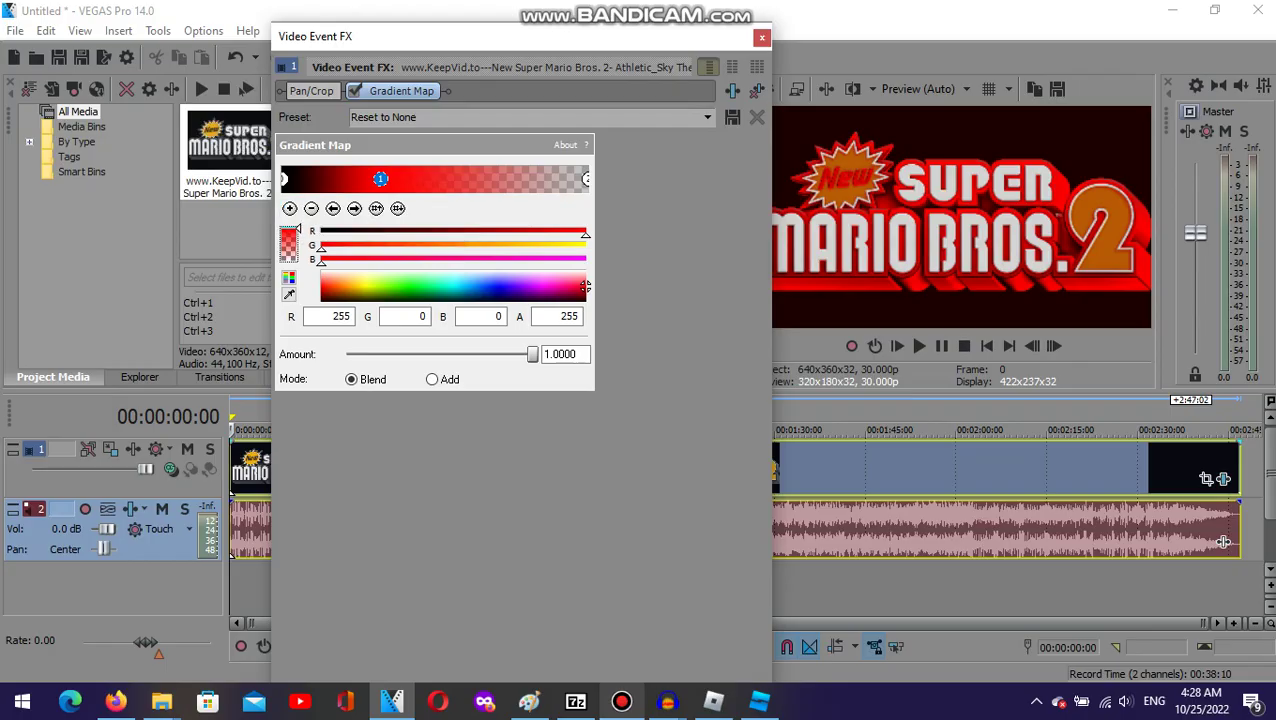
- Move the last gradient point to just past the middle of the gradient and color it yellow with red at 255
{"action": "left_click_drag", "start_coordinate": [587, 179], "coordinate": [463, 179]}
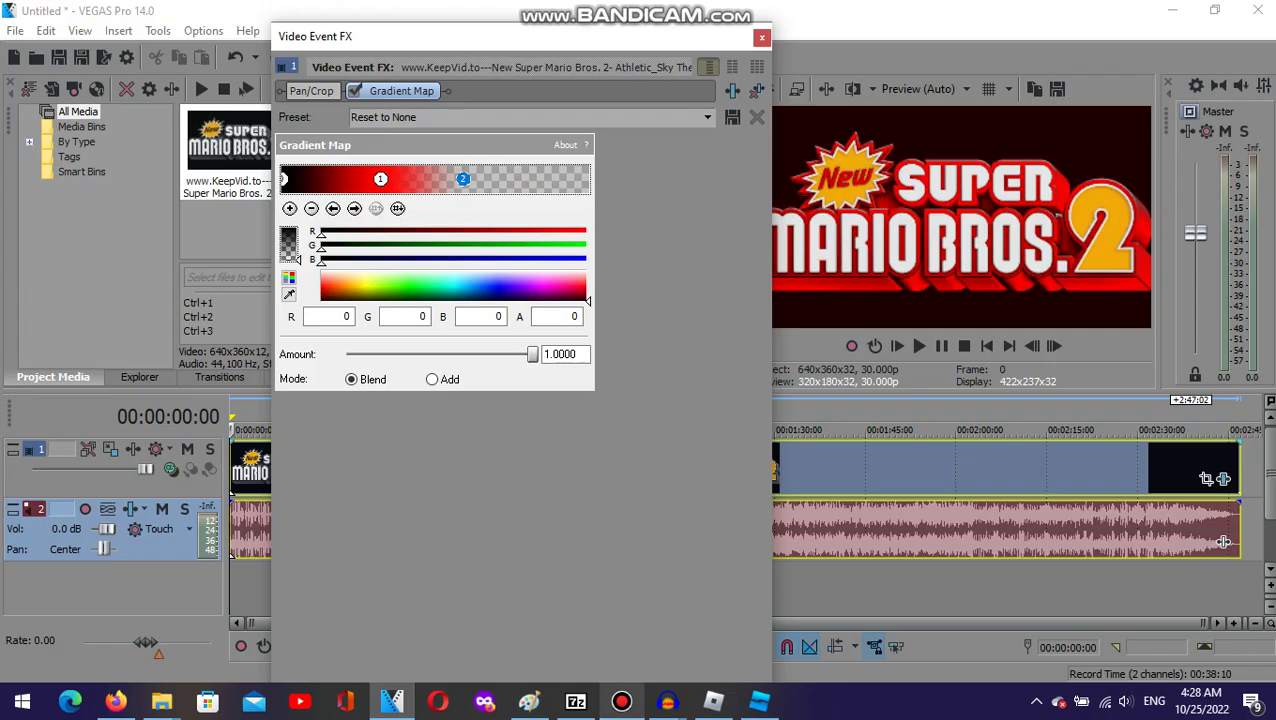
{"action": "left_click", "coordinate": [348, 317]}
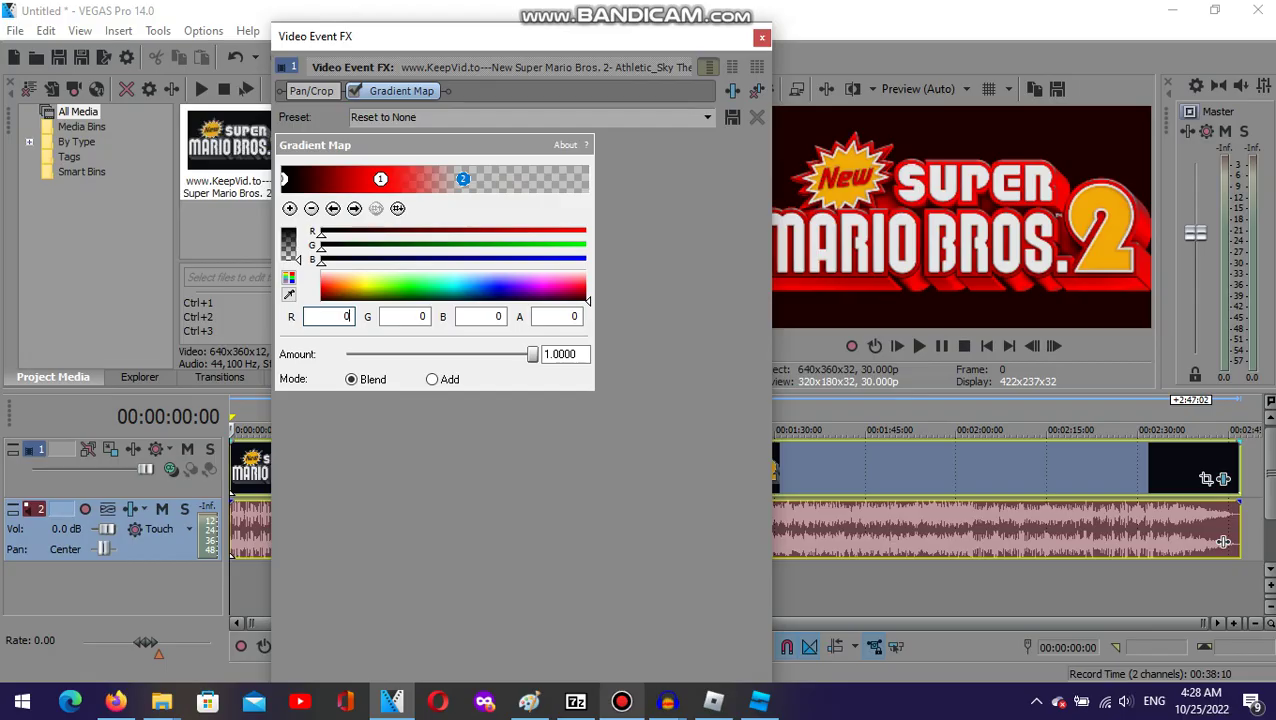
{"action": "key", "text": "BackSpace"}
{"action": "type", "text": "255"}
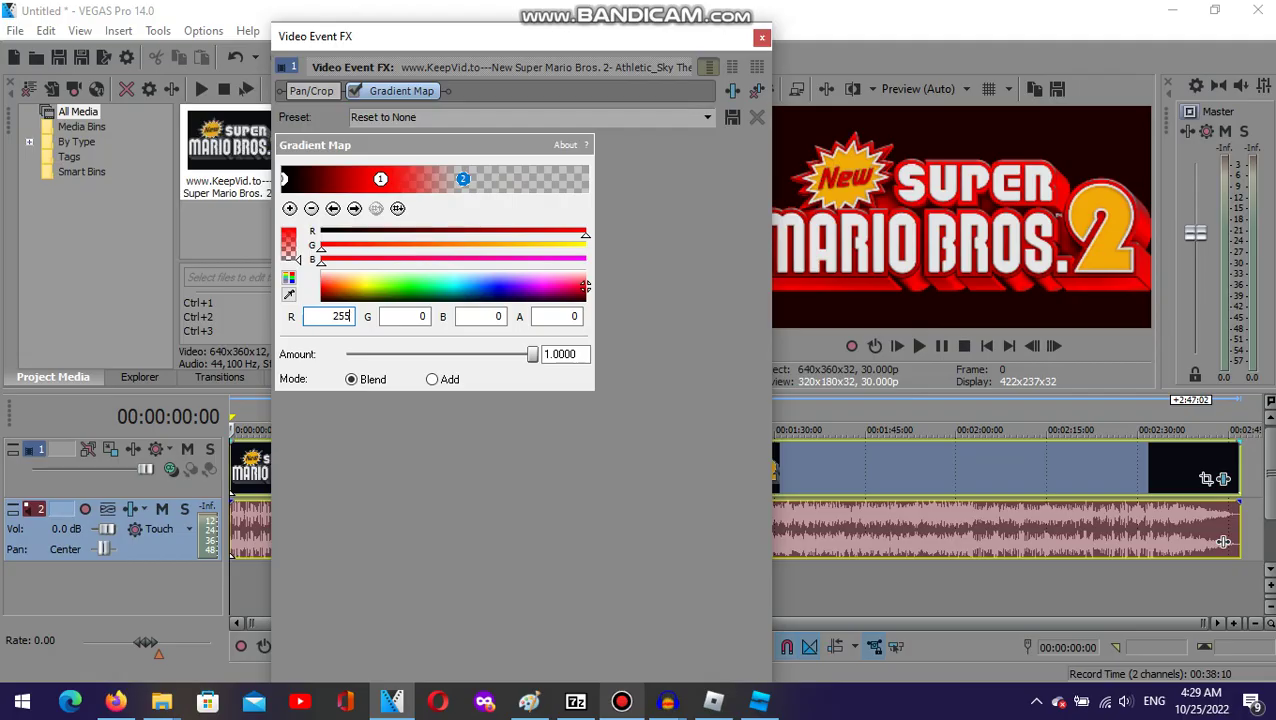
{"action": "key", "text": "Tab"}
{"action": "type", "text": "1"}
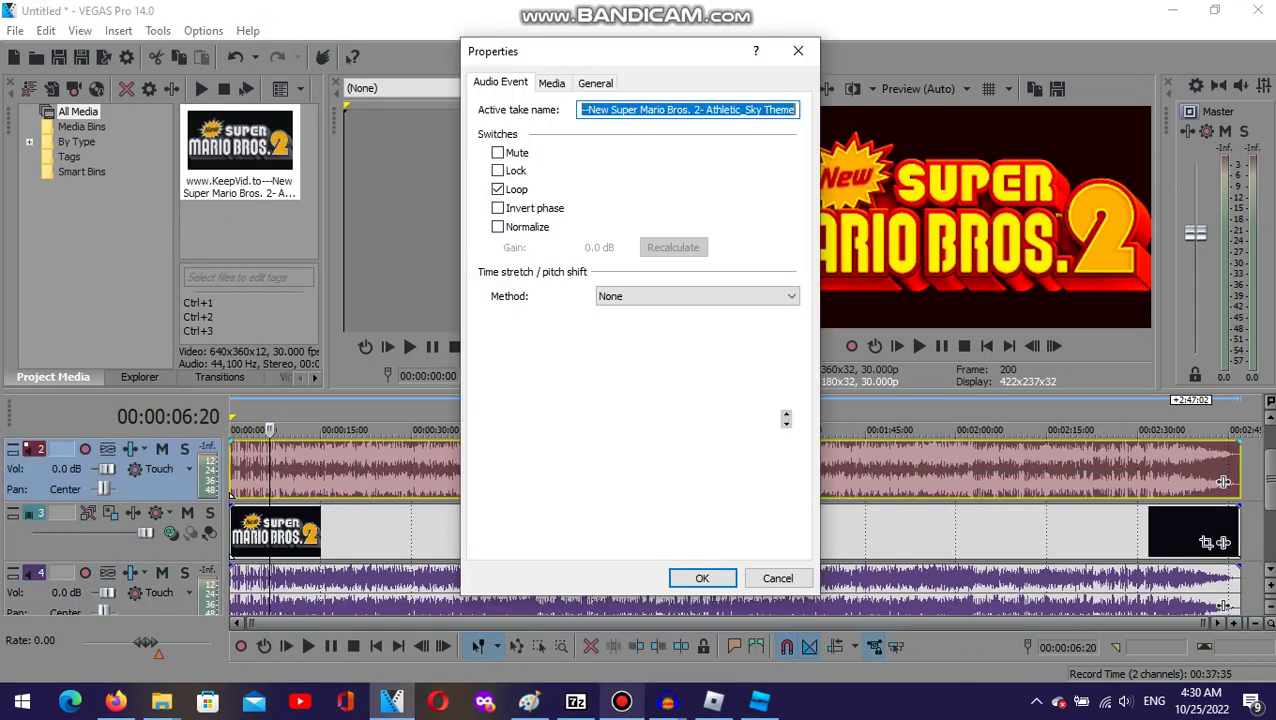
- Set the track 2 audio event's time stretch method to Classic and its pitch change to 2
{"action": "left_click", "coordinate": [697, 296]}
{"action": "left_click", "coordinate": [640, 324]}
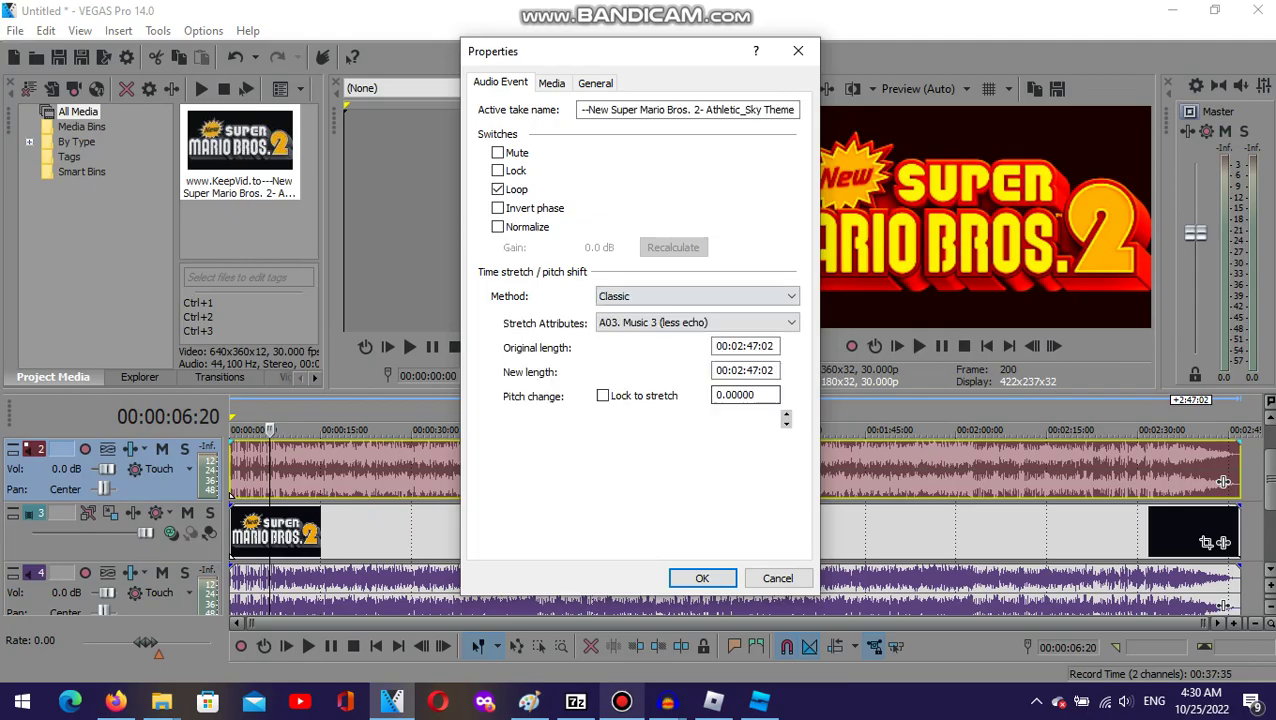
{"action": "double_click", "coordinate": [738, 395]}
{"action": "type", "text": "2"}
{"action": "key", "text": "Return"}
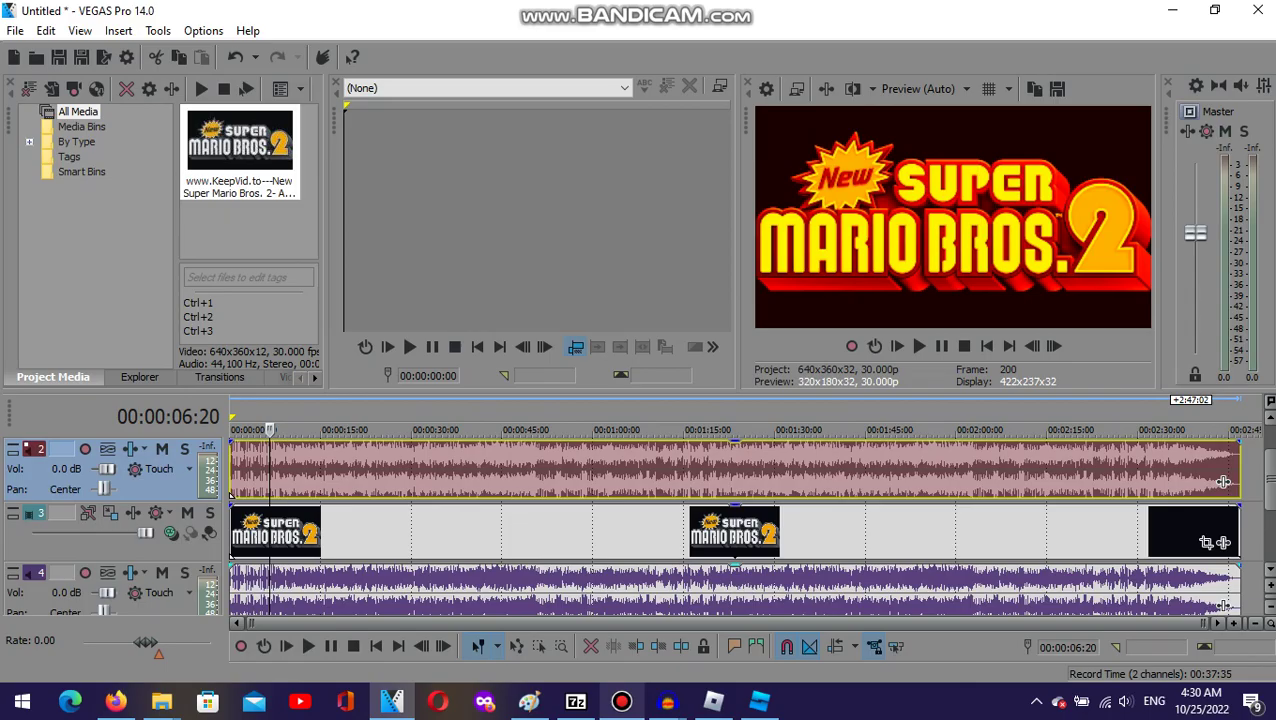
- Set the track 4 audio event's time stretch method to Classic and its pitch change to -5
{"action": "right_click", "coordinate": [356, 590]}
{"action": "left_click", "coordinate": [460, 669]}
{"action": "left_click", "coordinate": [697, 296]}
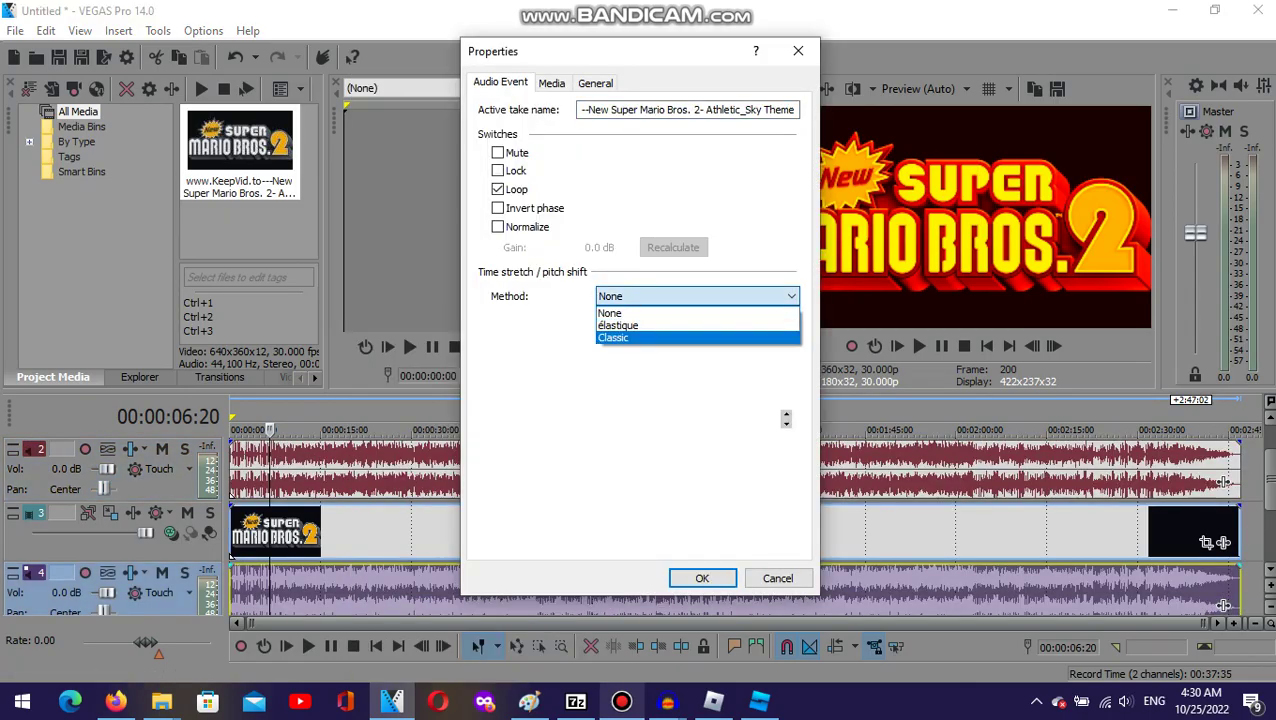
{"action": "left_click", "coordinate": [613, 337]}
{"action": "left_click", "coordinate": [745, 395]}
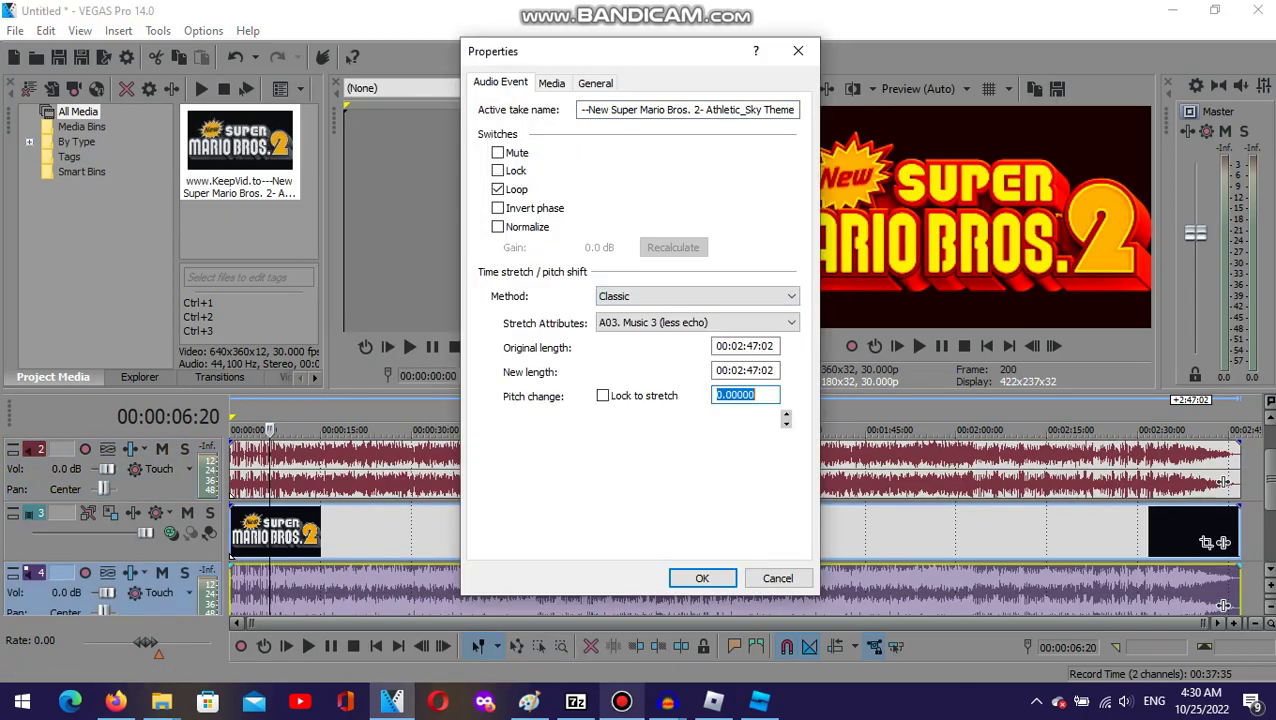
{"action": "type", "text": "-5"}
{"action": "key", "text": "Return"}
{"action": "key", "text": "Delete"}
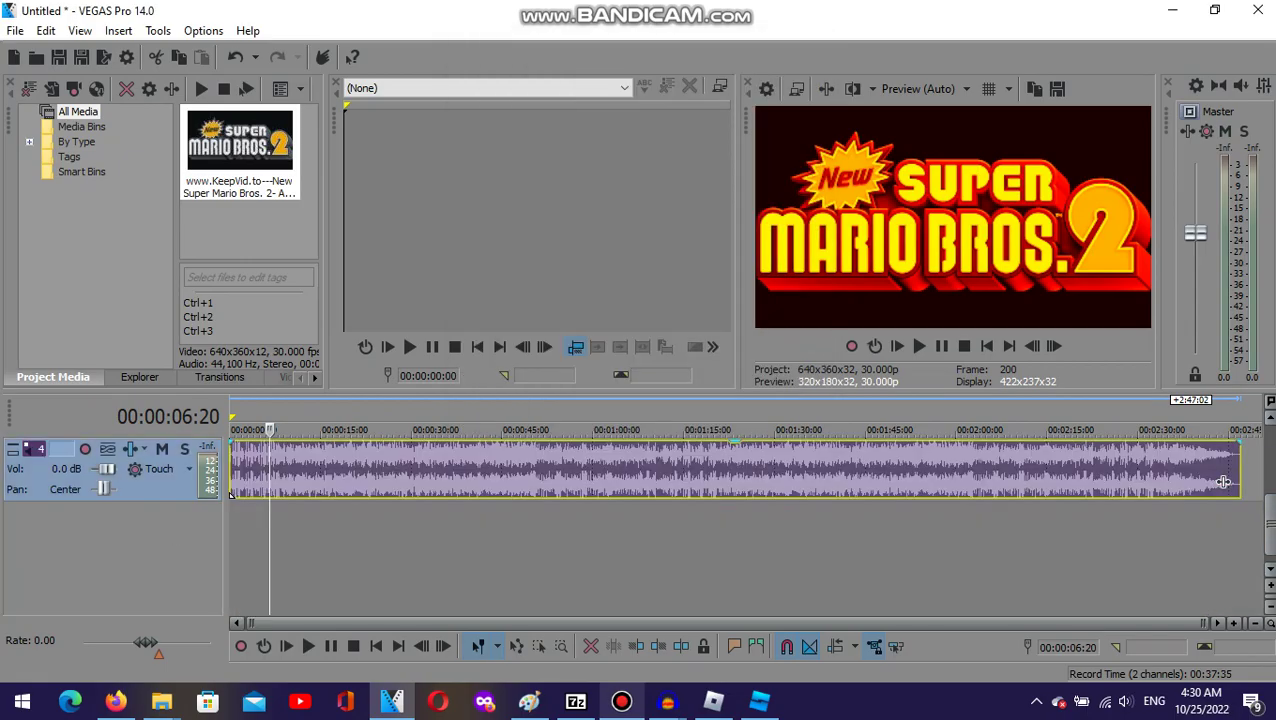
- Add another copy of the clip on new tracks below and set its audio event to Classic method with pitch change 6
{"action": "left_click_drag", "start_coordinate": [240, 150], "coordinate": [242, 545]}
{"action": "right_click", "coordinate": [249, 592]}
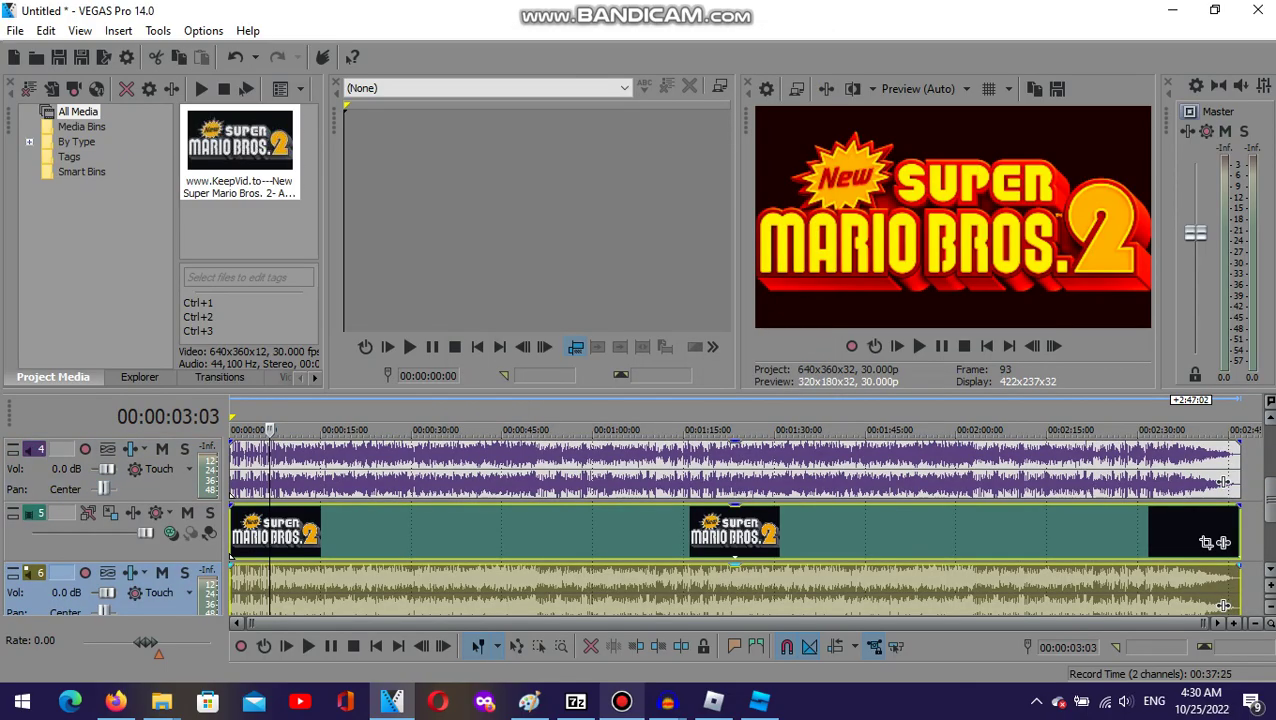
{"action": "left_click", "coordinate": [298, 669]}
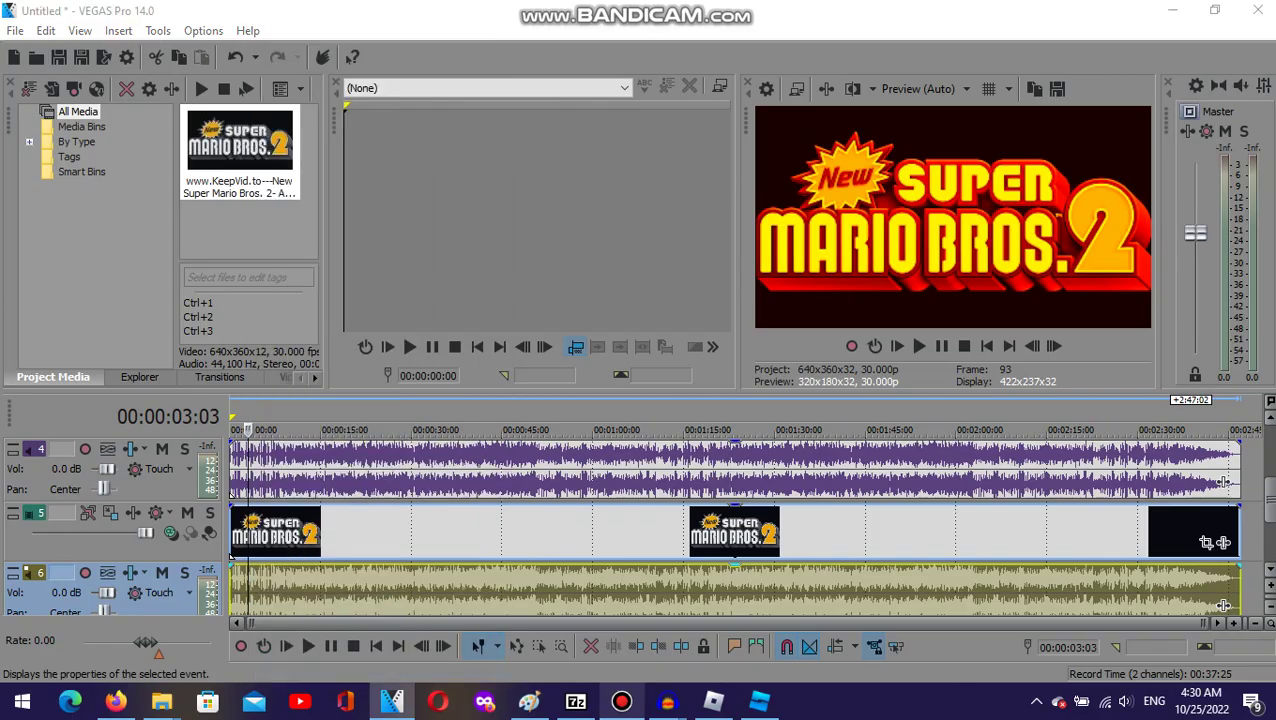
{"action": "left_click", "coordinate": [698, 297]}
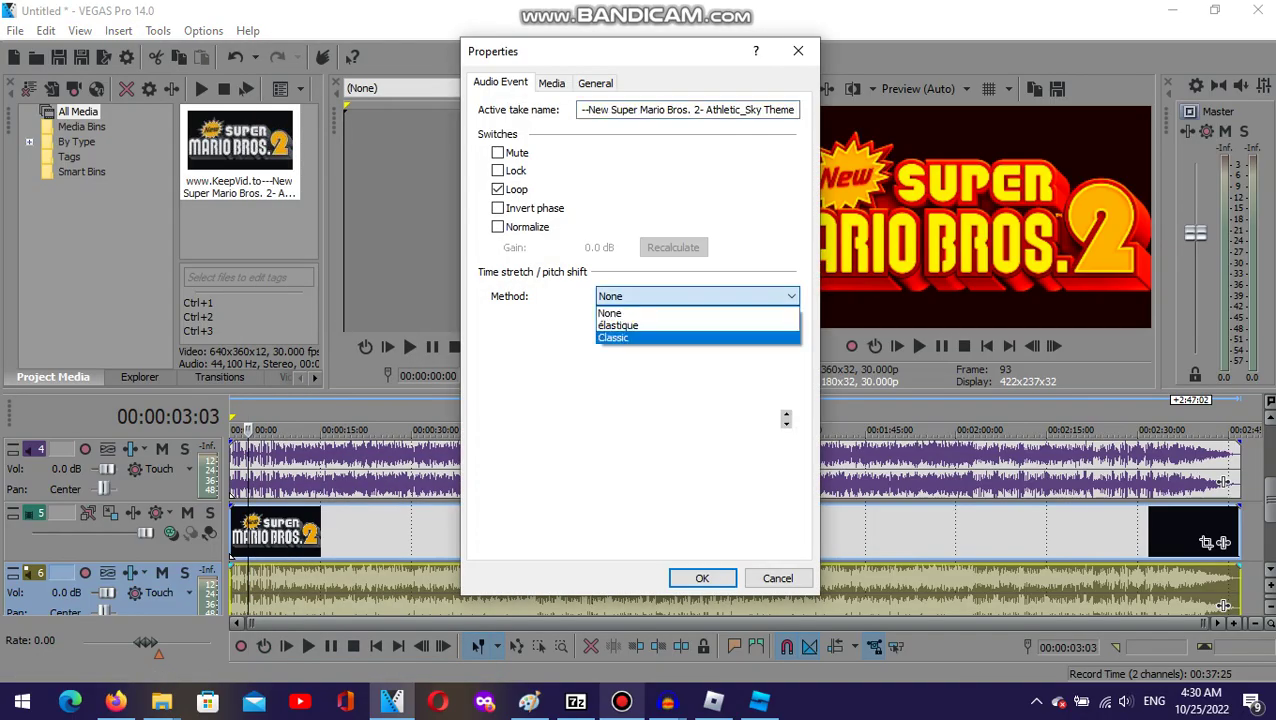
{"action": "left_click", "coordinate": [613, 338]}
{"action": "double_click", "coordinate": [732, 396]}
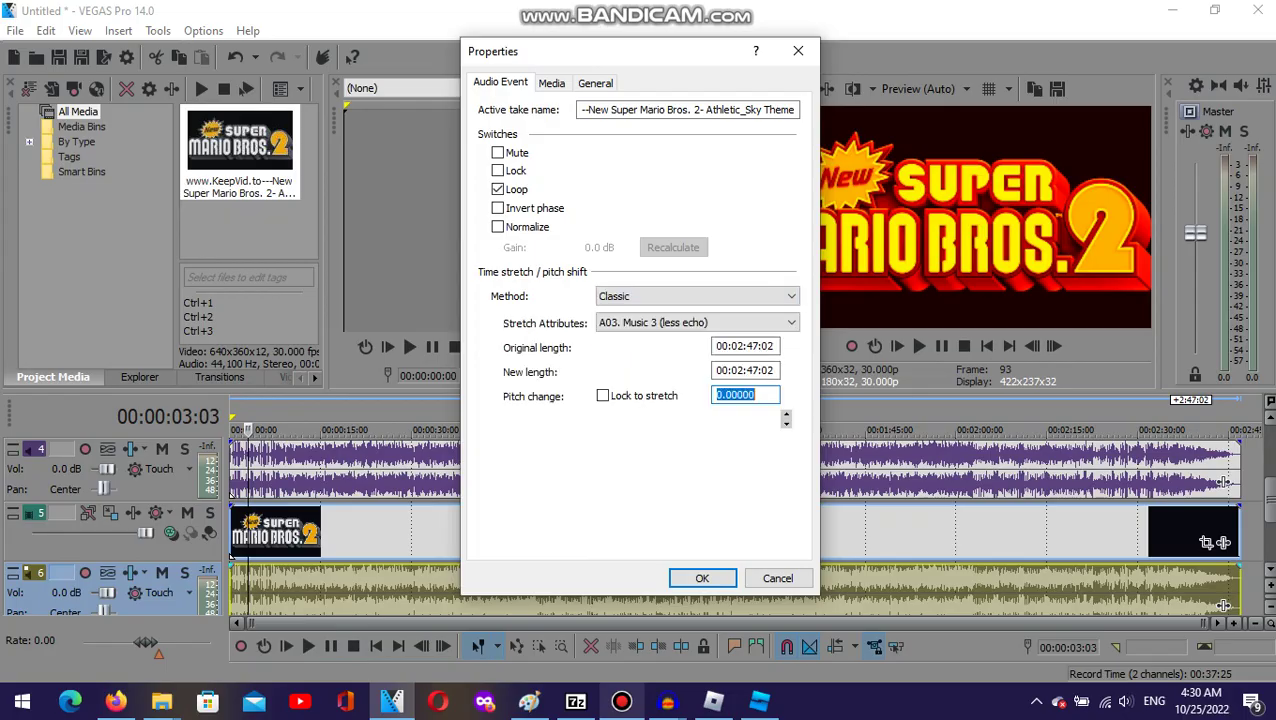
{"action": "type", "text": "6"}
{"action": "key", "text": "Return"}
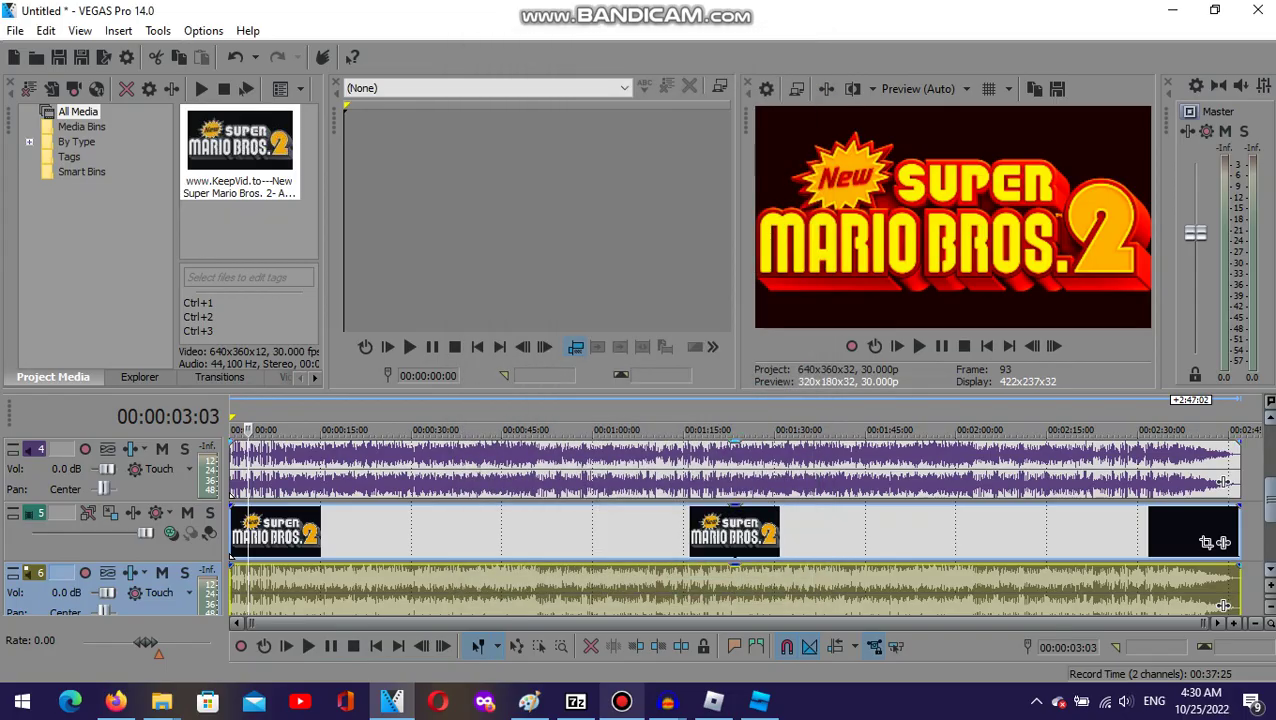
- Place a fourth copy of the clip on new tracks 7 and 8 and set its audio to Classic method with pitch change -10
{"action": "scroll", "coordinate": [735, 525], "scroll_direction": "down", "scroll_amount": 3}
{"action": "left_click_drag", "start_coordinate": [240, 150], "coordinate": [236, 550]}
{"action": "right_click", "coordinate": [250, 590]}
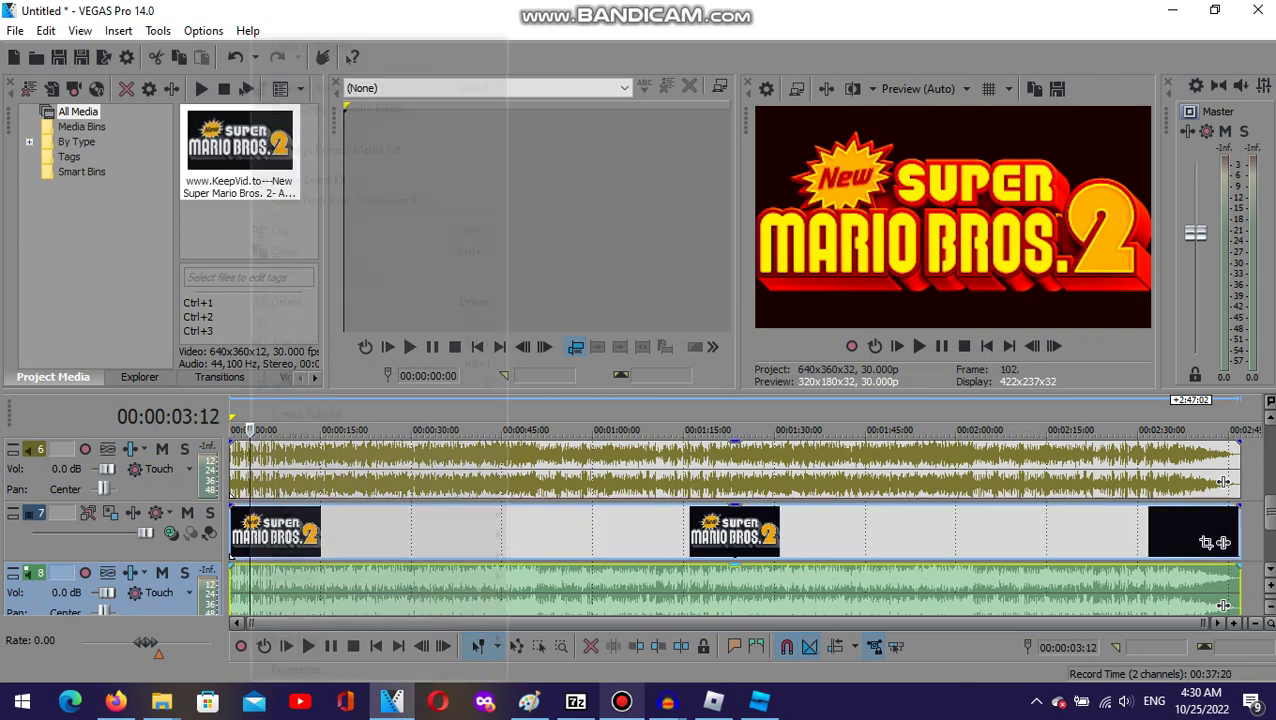
{"action": "left_click", "coordinate": [300, 669]}
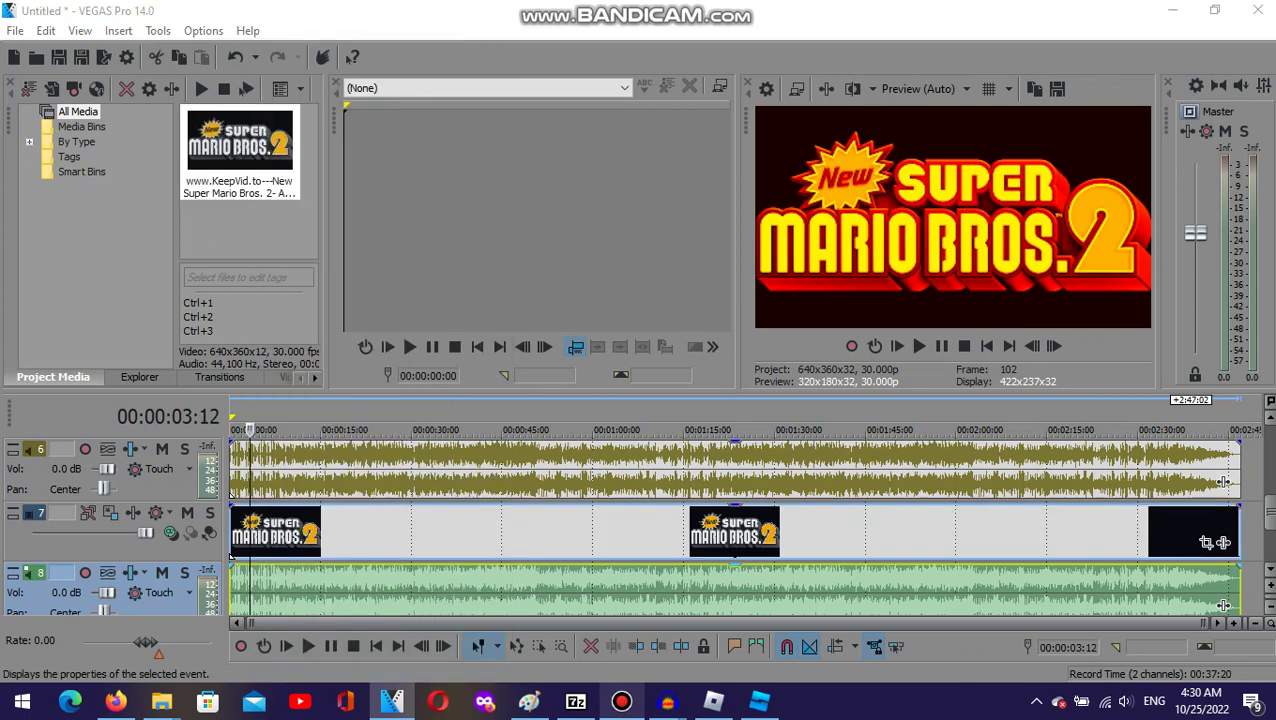
{"action": "left_click", "coordinate": [698, 297]}
{"action": "left_click", "coordinate": [614, 338]}
{"action": "double_click", "coordinate": [738, 395]}
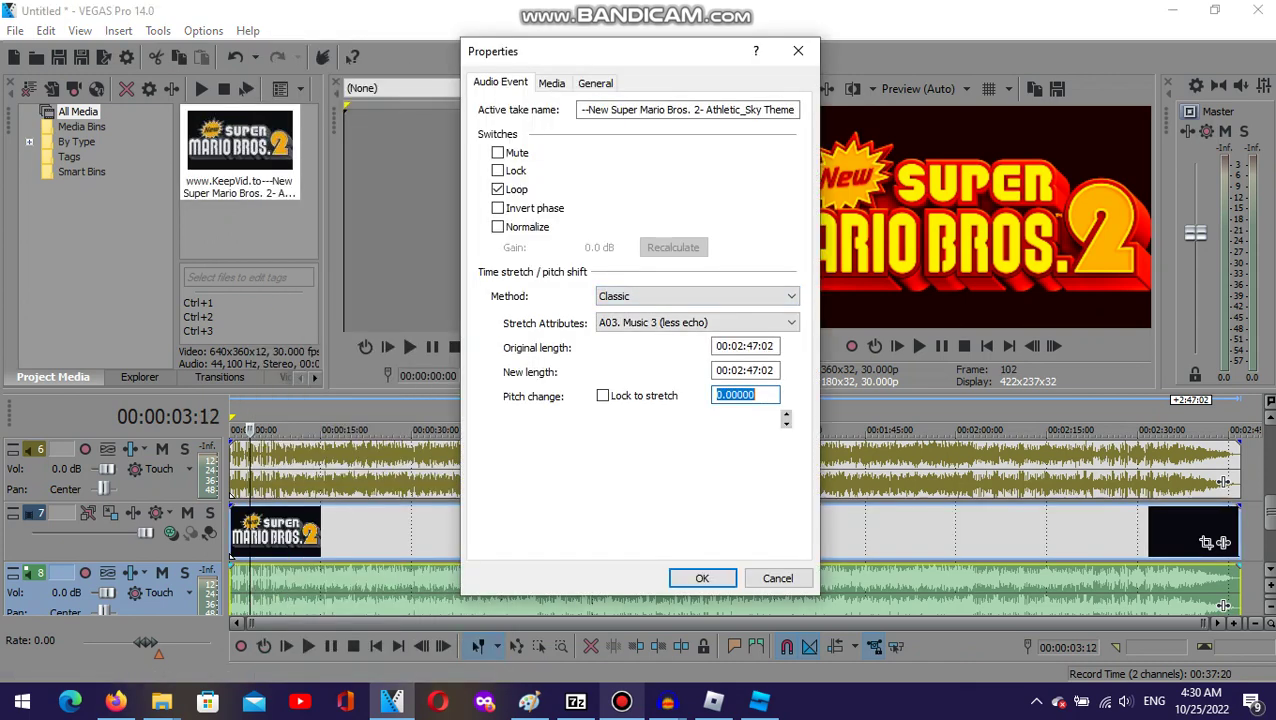
{"action": "type", "text": "-10"}
{"action": "key", "text": "Return"}
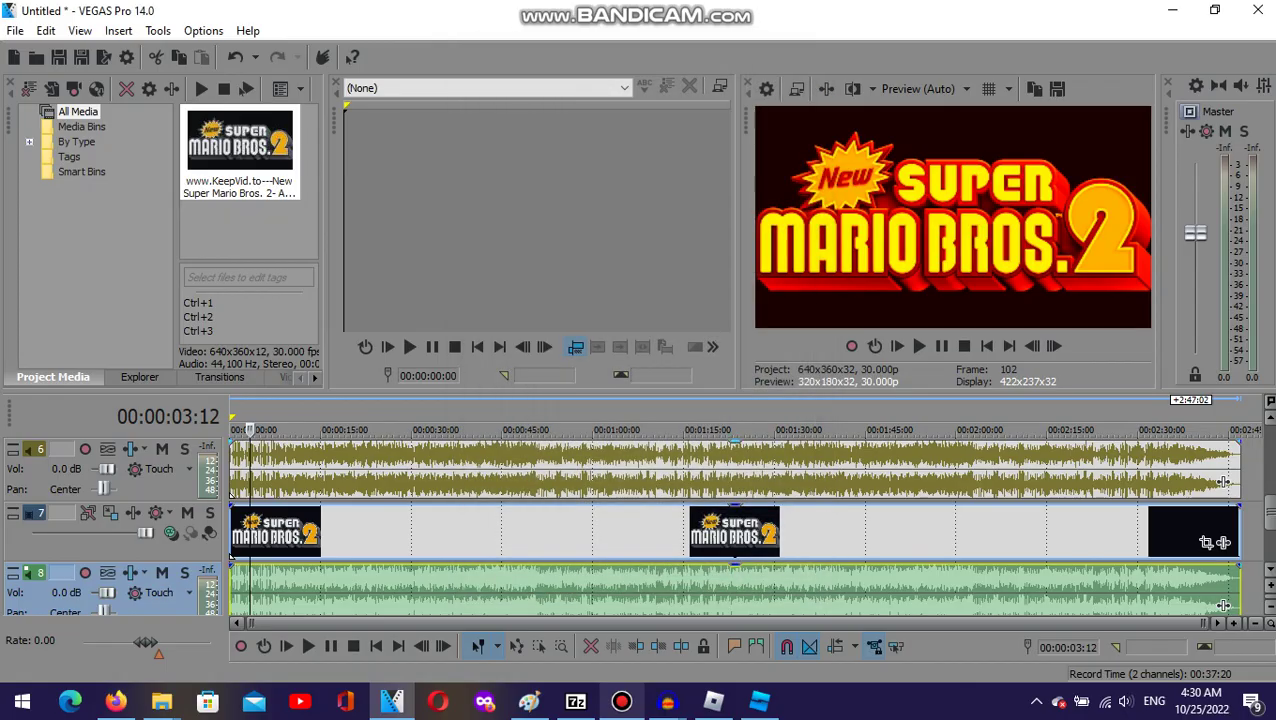
- Add the ExpressFX Distortion effect to the track 2 audio event and apply its [Sys] Mangle preset
{"action": "scroll", "coordinate": [735, 526], "scroll_direction": "up", "scroll_amount": 5}
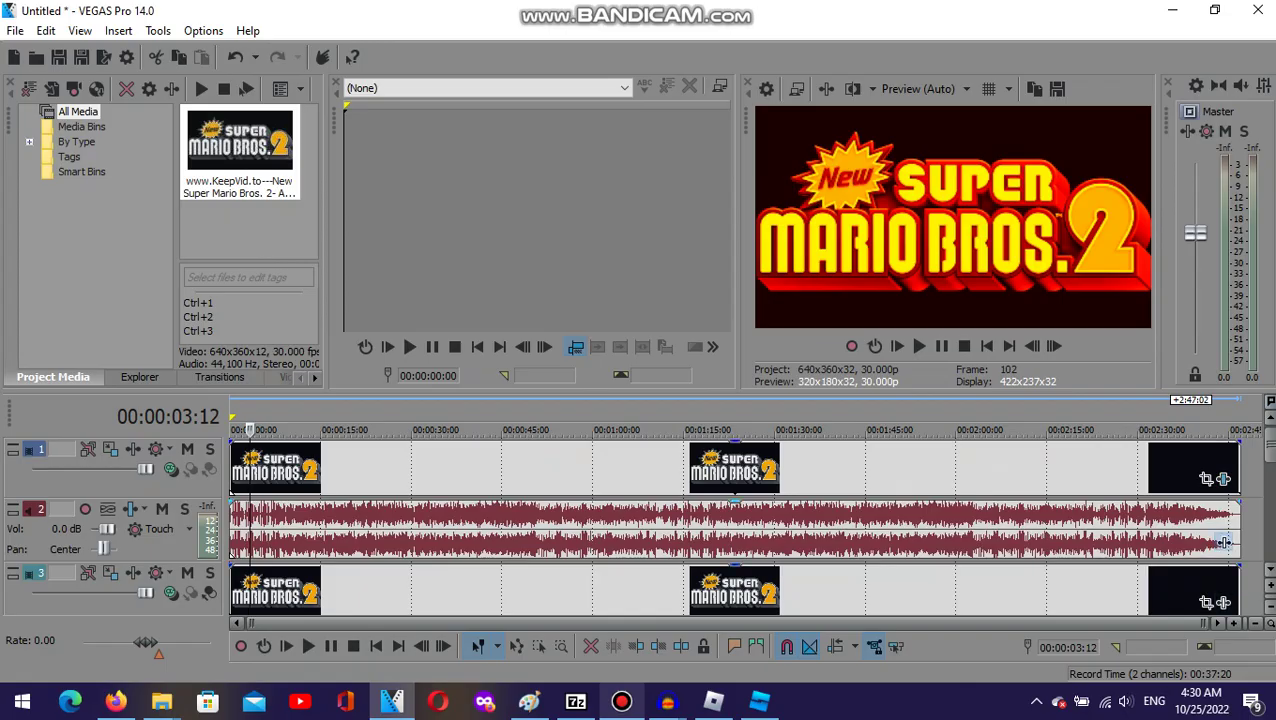
{"action": "left_click", "coordinate": [1224, 542]}
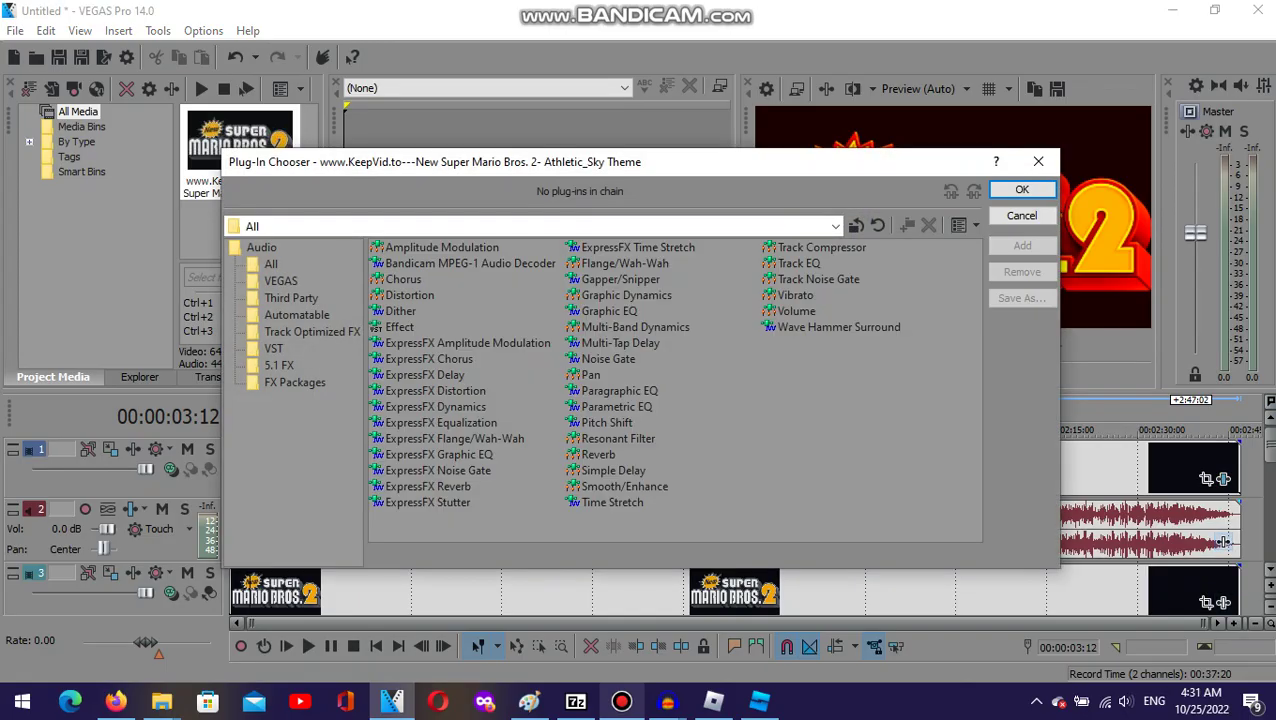
{"action": "double_click", "coordinate": [435, 391]}
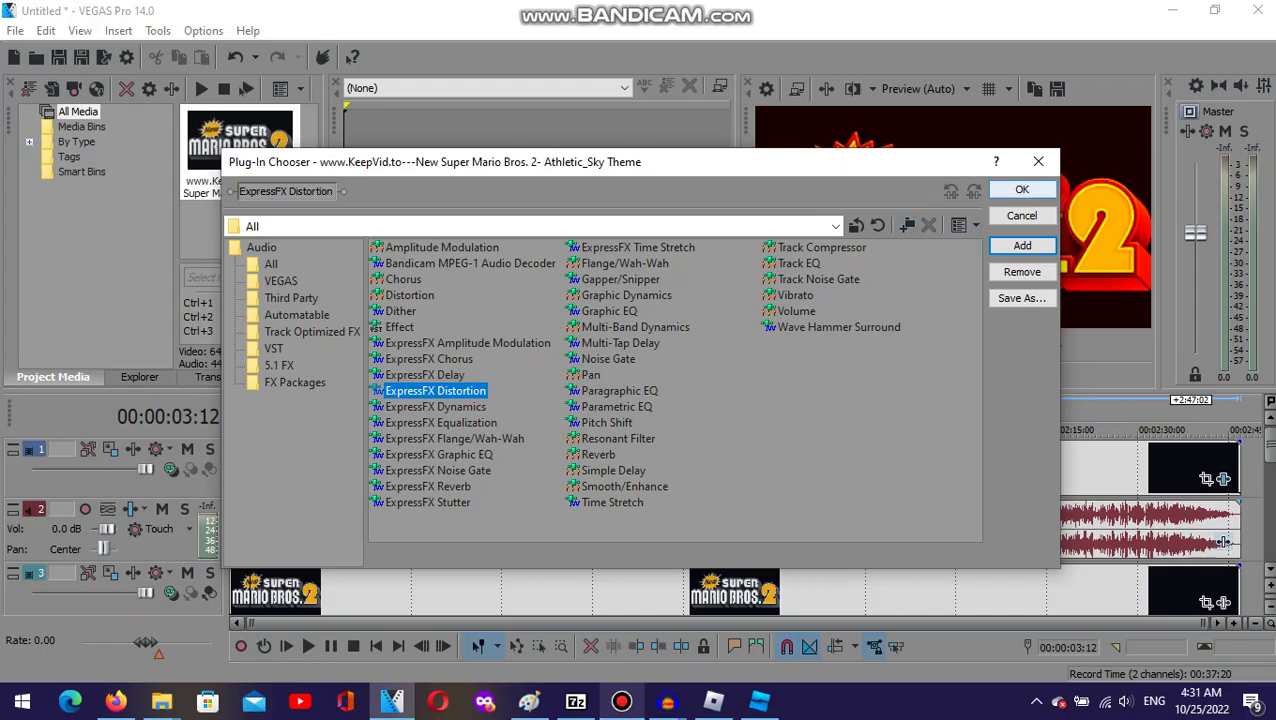
{"action": "left_click", "coordinate": [1022, 189]}
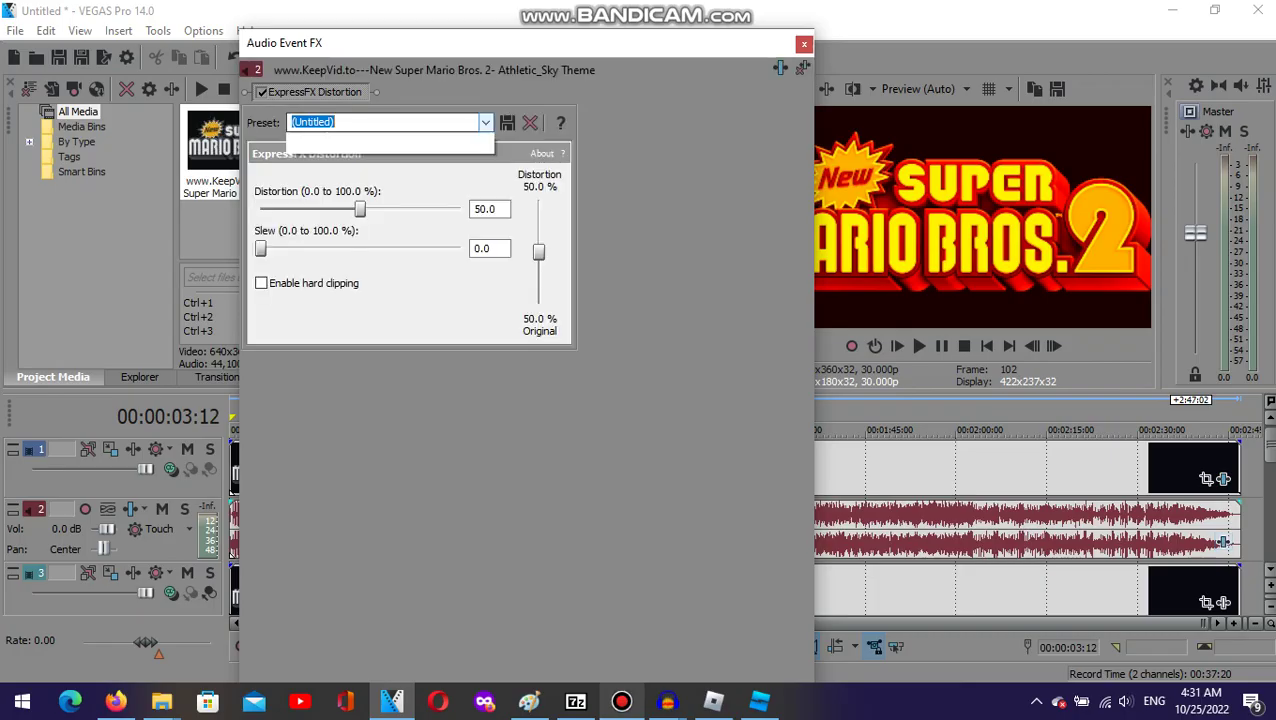
{"action": "left_click", "coordinate": [485, 122]}
{"action": "left_click", "coordinate": [318, 188]}
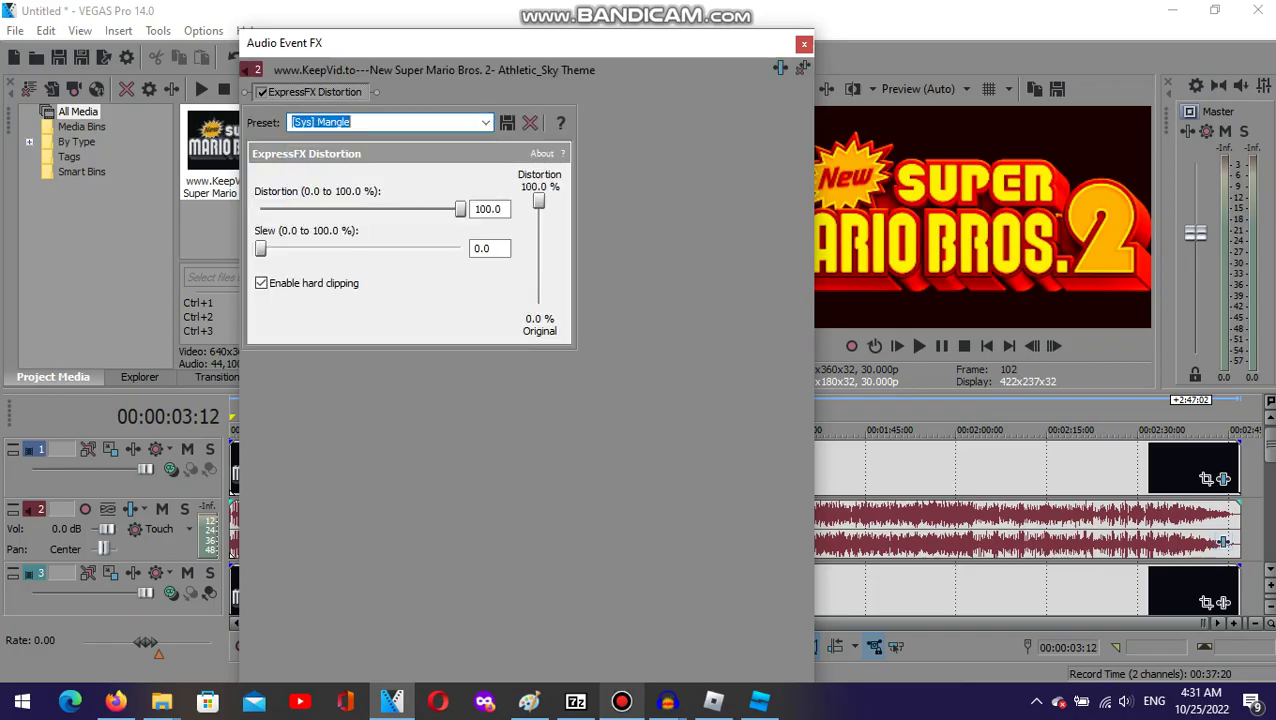
{"action": "left_click", "coordinate": [803, 44]}
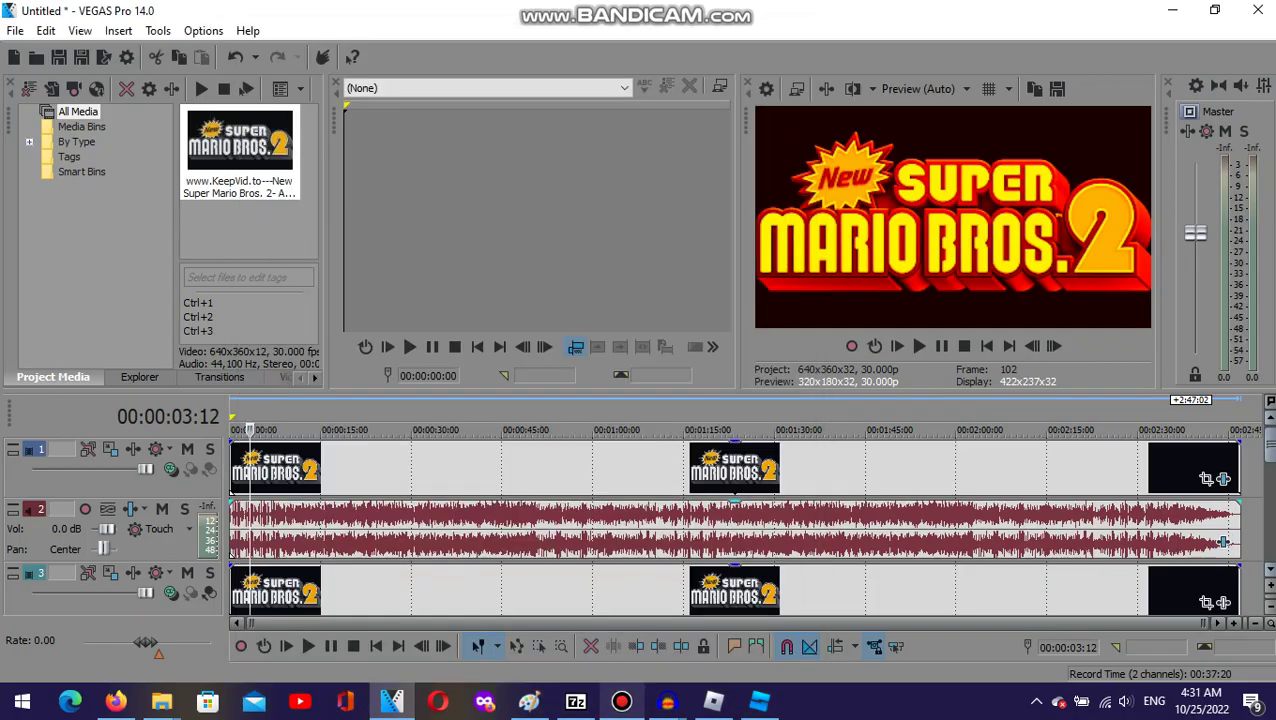
- Add the ExpressFX Distortion effect to the audio event on track 4
{"action": "scroll", "coordinate": [700, 520], "scroll_direction": "down", "scroll_amount": 1}
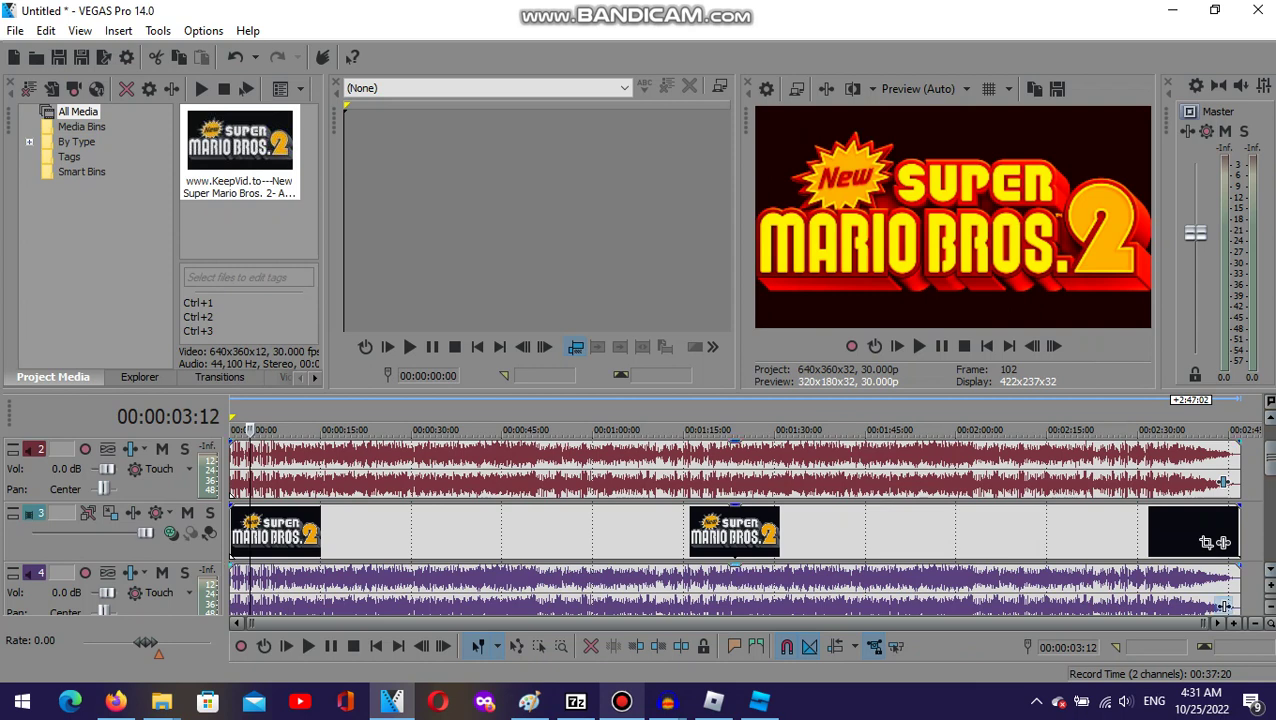
{"action": "left_click", "coordinate": [1222, 605]}
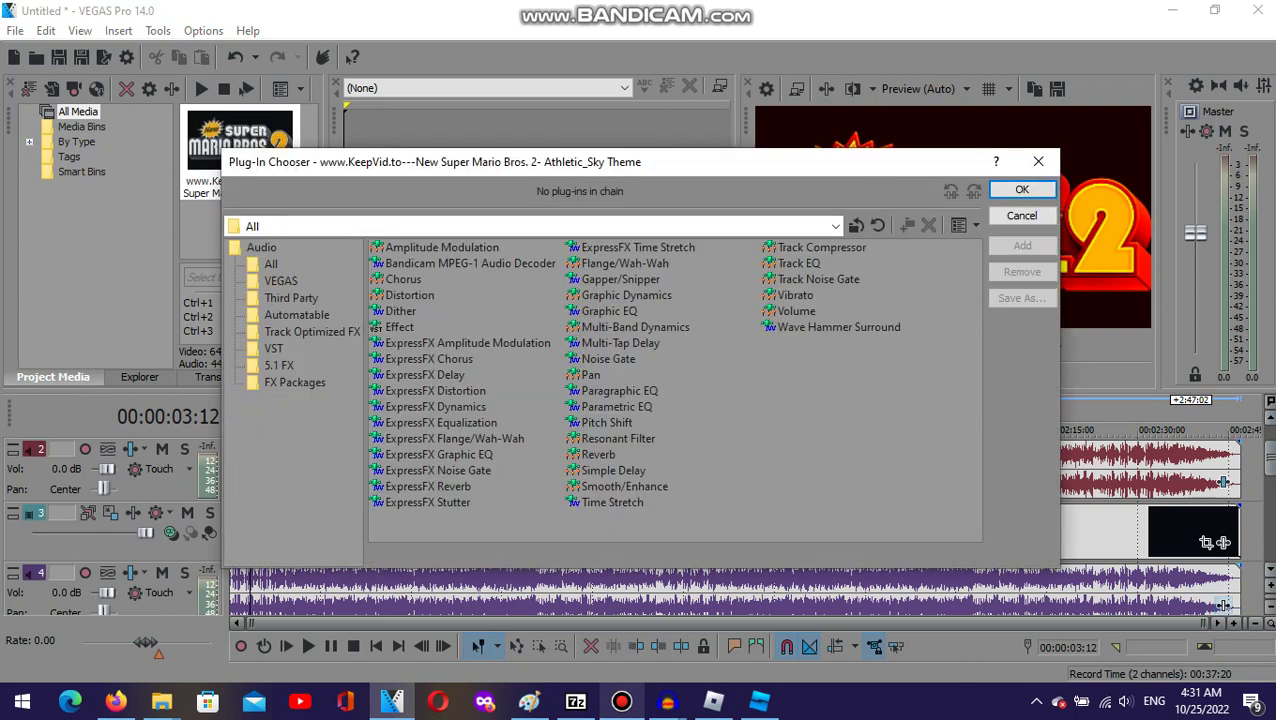
{"action": "left_click", "coordinate": [435, 391]}
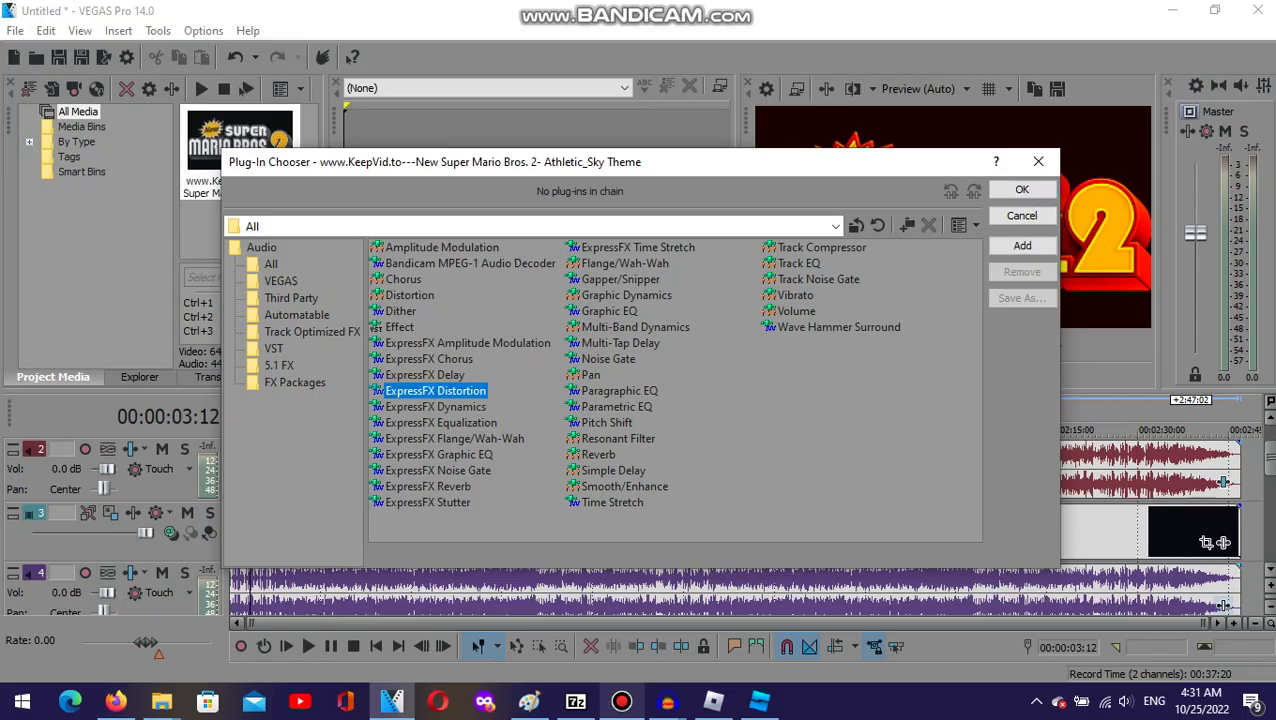
{"action": "left_click", "coordinate": [1022, 245]}
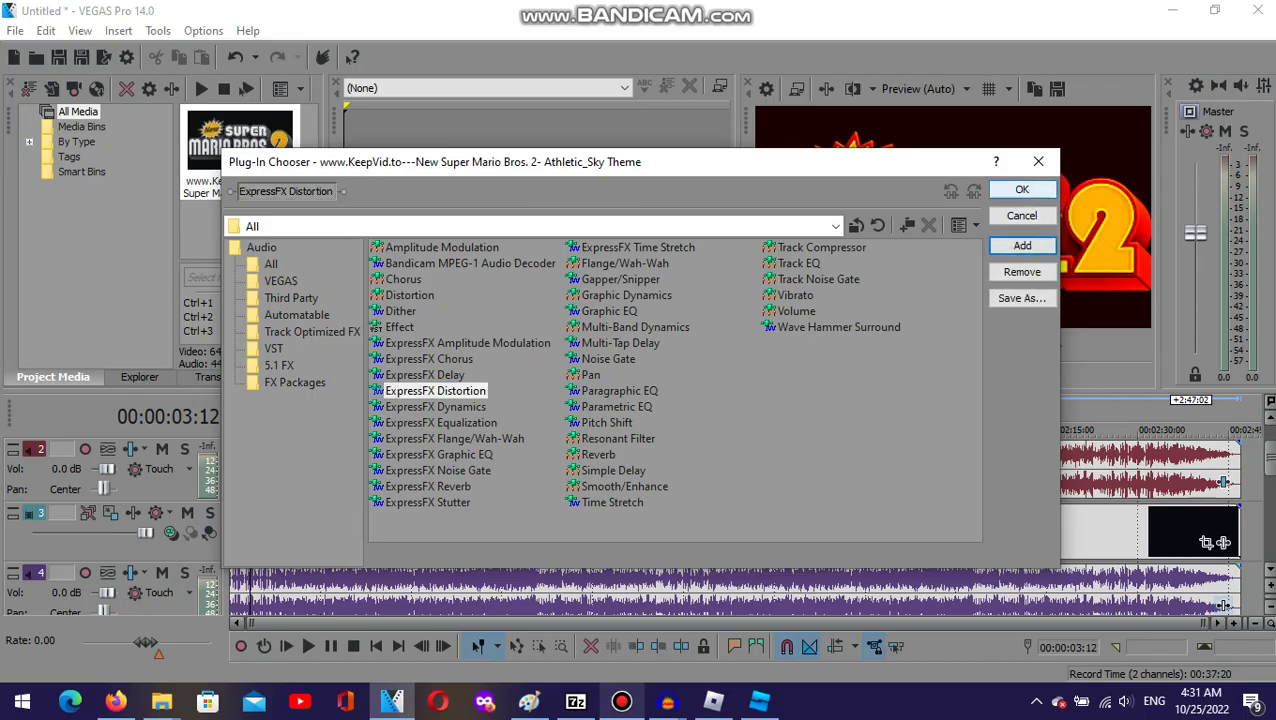
{"action": "left_click", "coordinate": [1022, 190]}
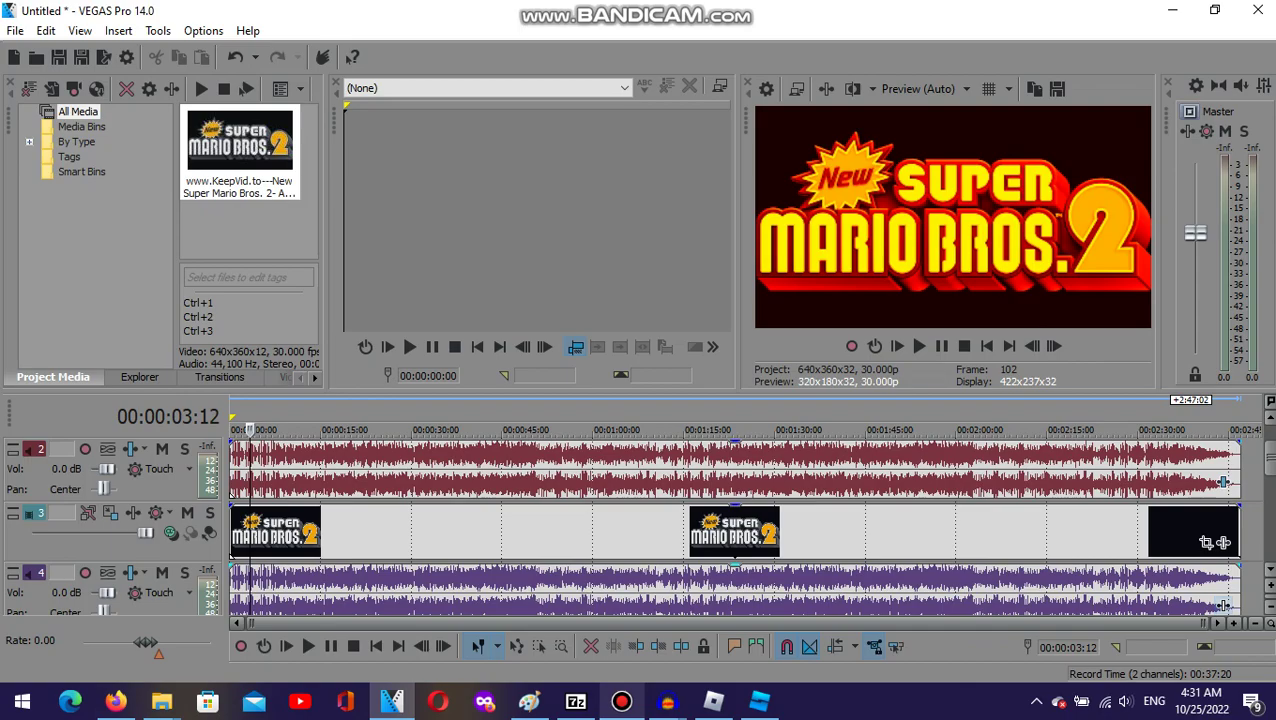
- Apply the [Sys] Mangle preset to the distortion effect on the track 4 audio event
{"action": "left_click", "coordinate": [489, 123]}
{"action": "left_click", "coordinate": [400, 175]}
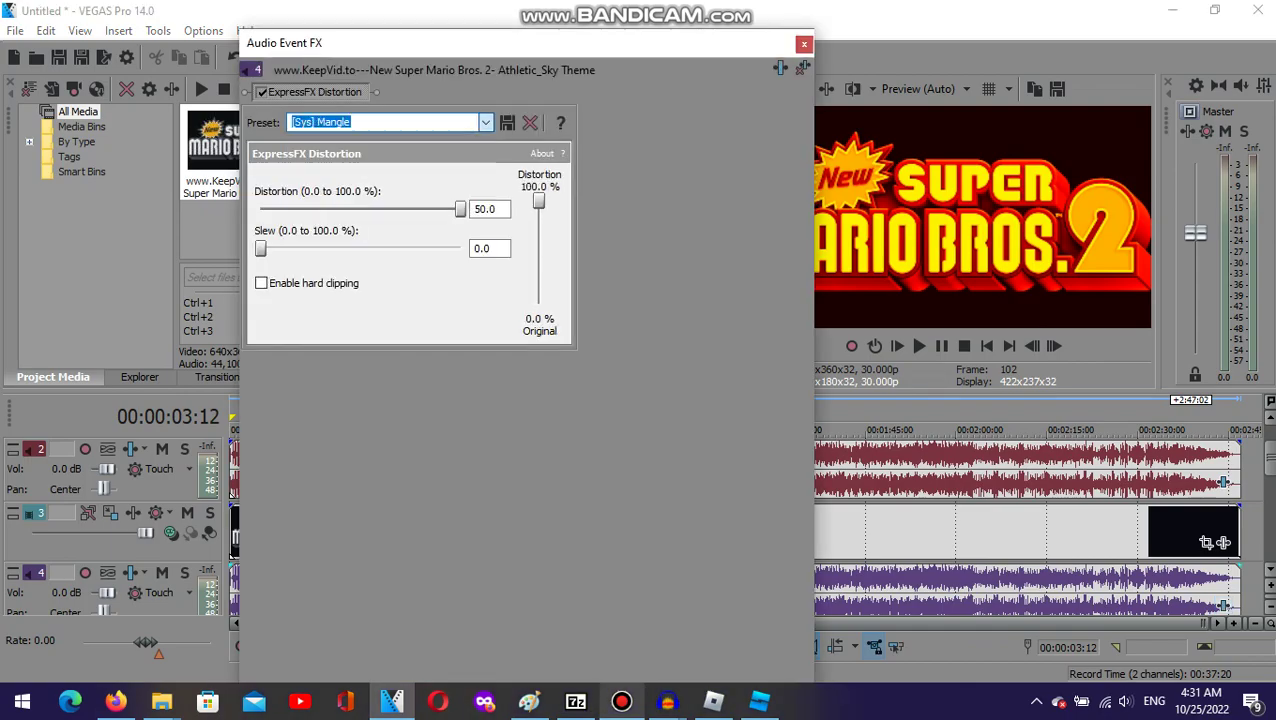
{"action": "left_click", "coordinate": [804, 45]}
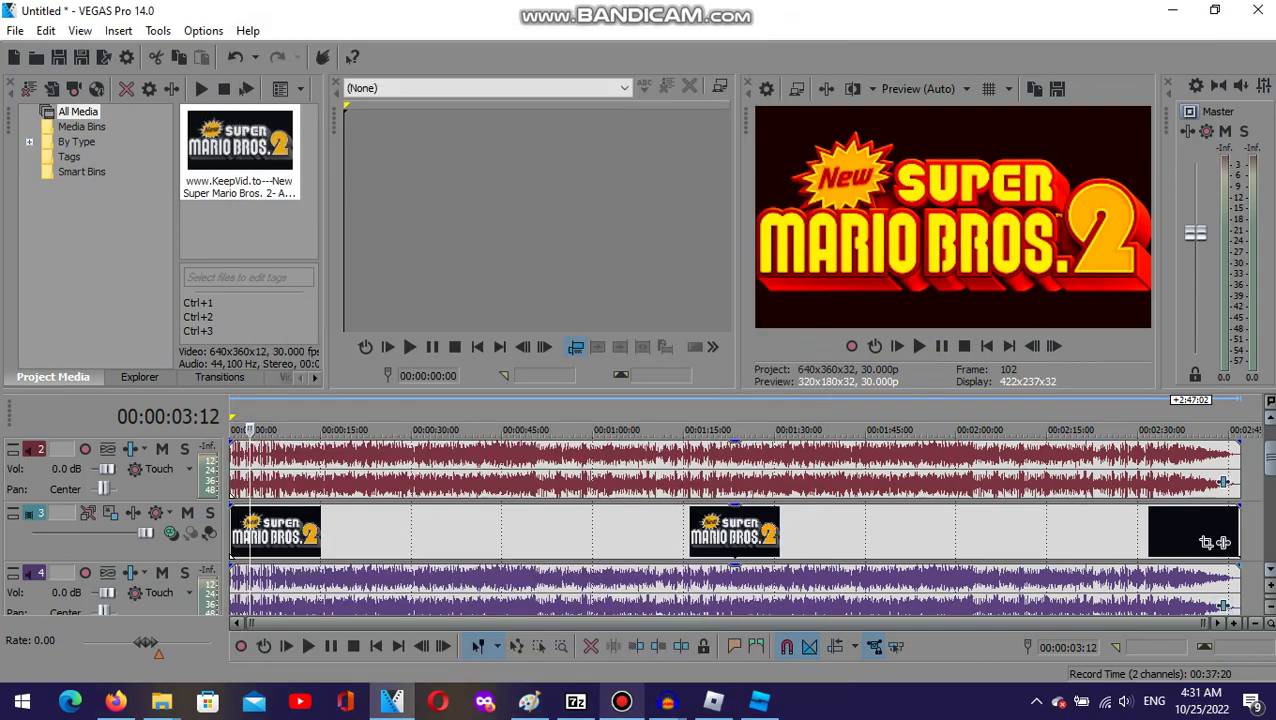
- Add the ExpressFX Distortion effect to the track 6 audio event and apply its [Sys] Mangle preset
{"action": "scroll", "coordinate": [740, 525], "scroll_direction": "down", "scroll_amount": 3}
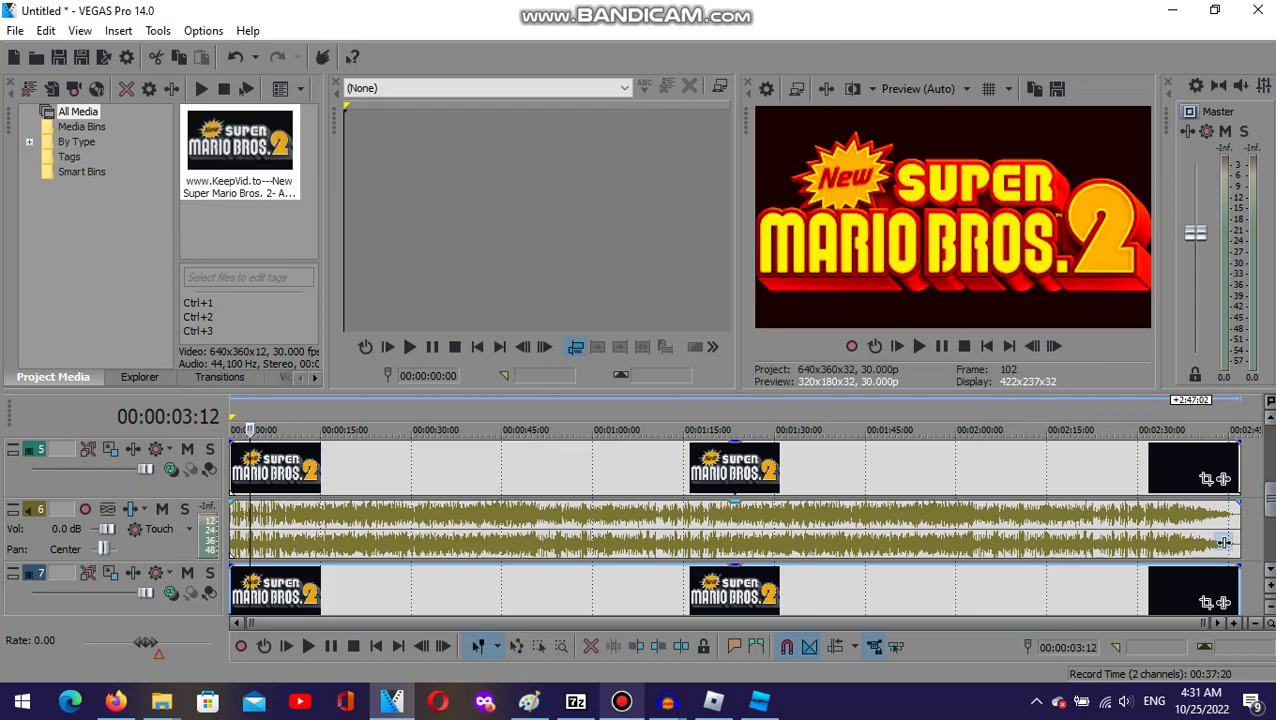
{"action": "left_click", "coordinate": [1224, 541]}
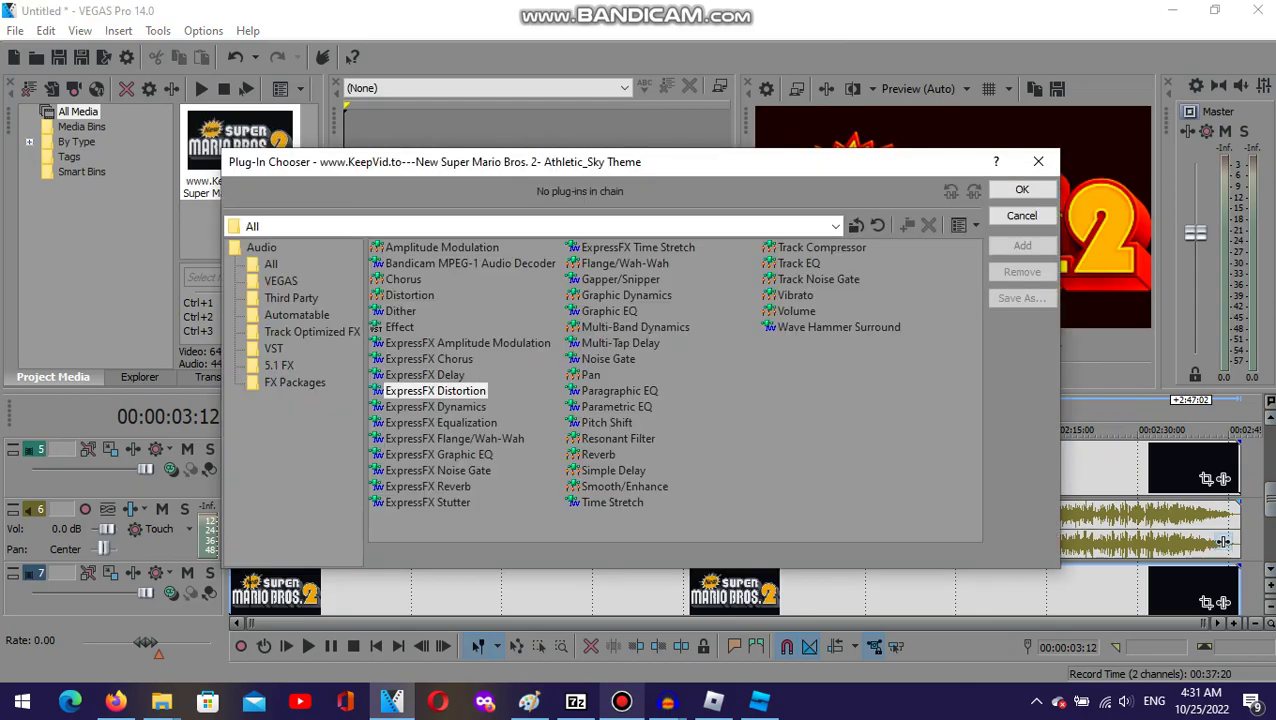
{"action": "double_click", "coordinate": [435, 390]}
{"action": "left_click", "coordinate": [1022, 189]}
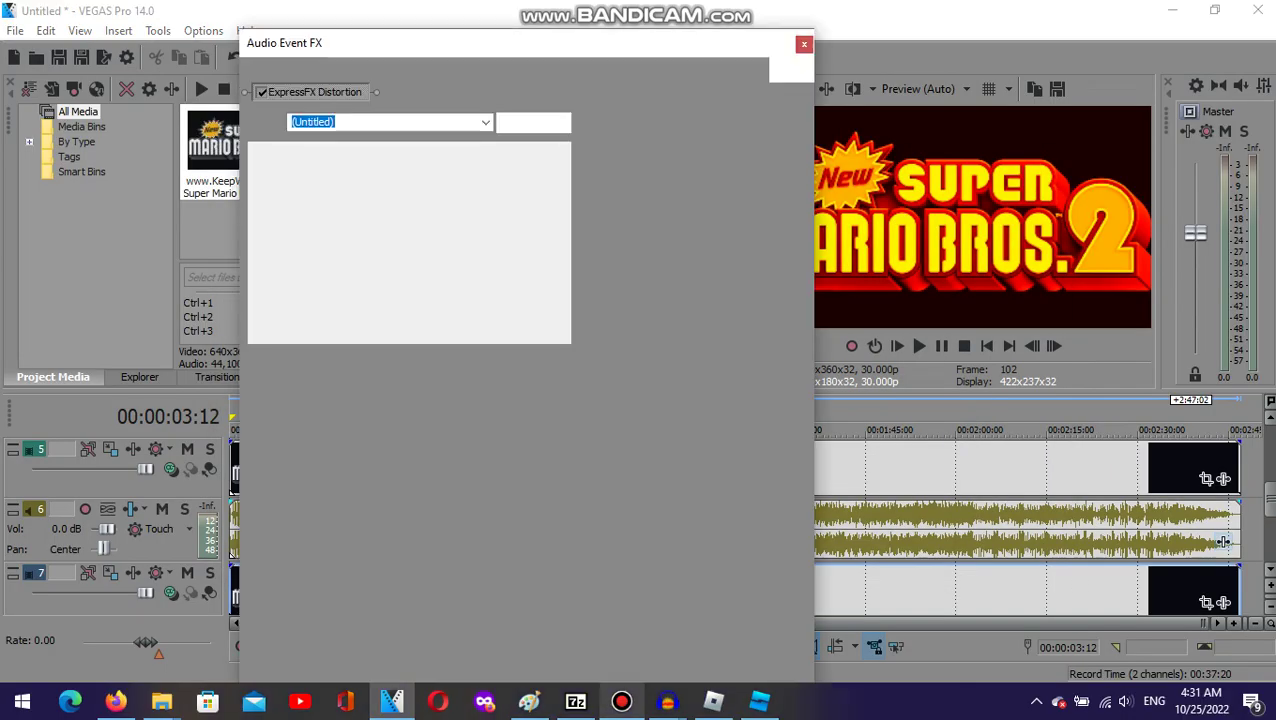
{"action": "left_click", "coordinate": [485, 122]}
{"action": "left_click", "coordinate": [370, 188]}
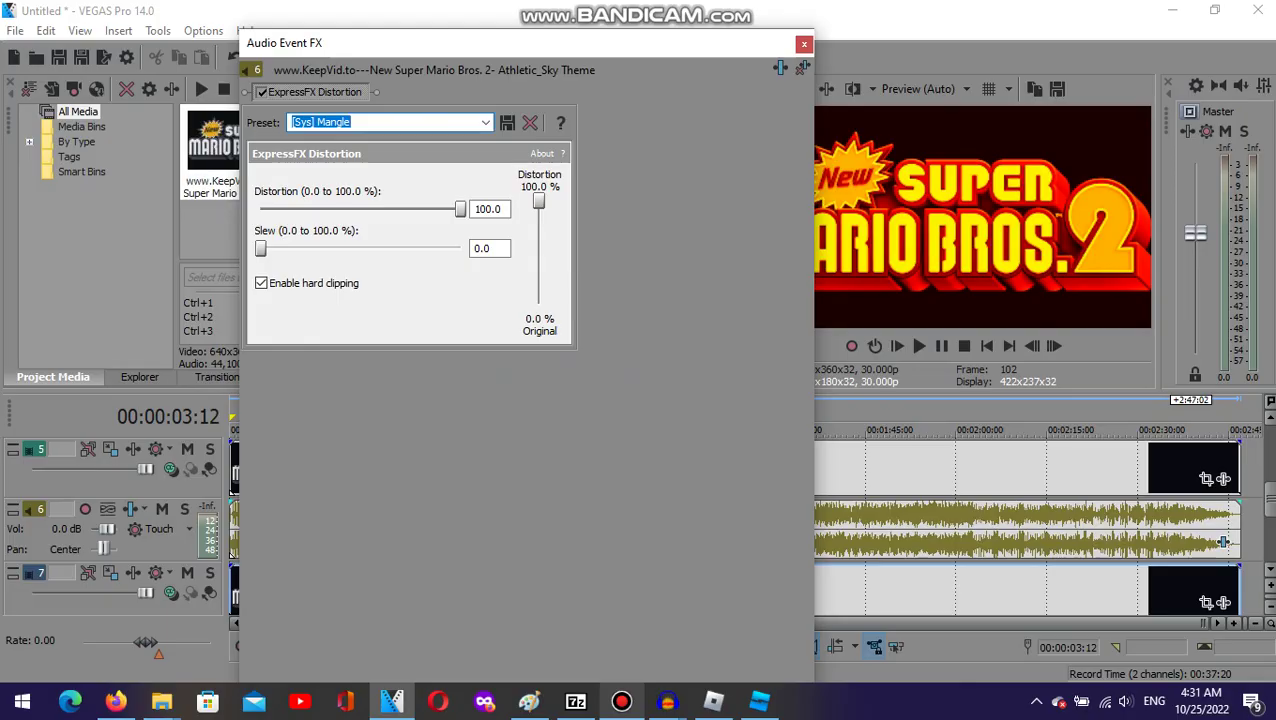
{"action": "left_click", "coordinate": [804, 44]}
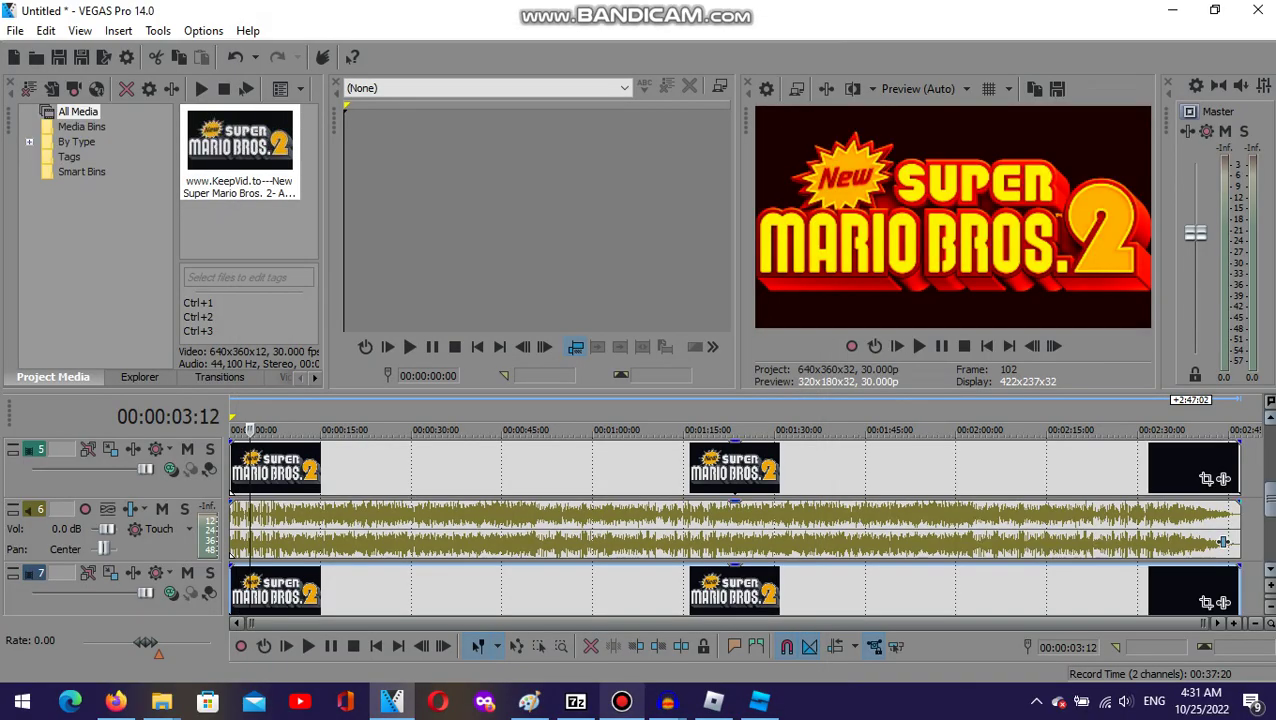
- Add the ExpressFX Distortion effect to the track 8 audio event and apply its [Sys] Mangle preset
{"action": "scroll", "coordinate": [1222, 541], "scroll_direction": "down", "scroll_amount": 3}
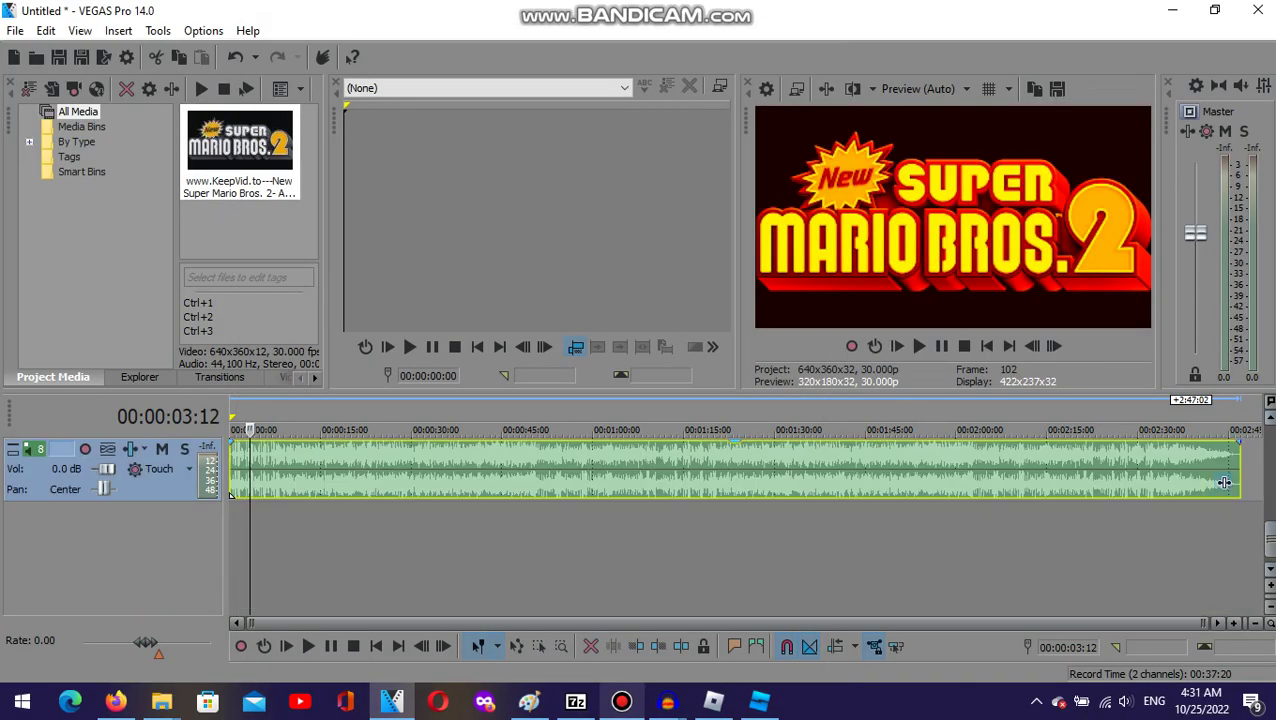
{"action": "left_click", "coordinate": [1224, 483]}
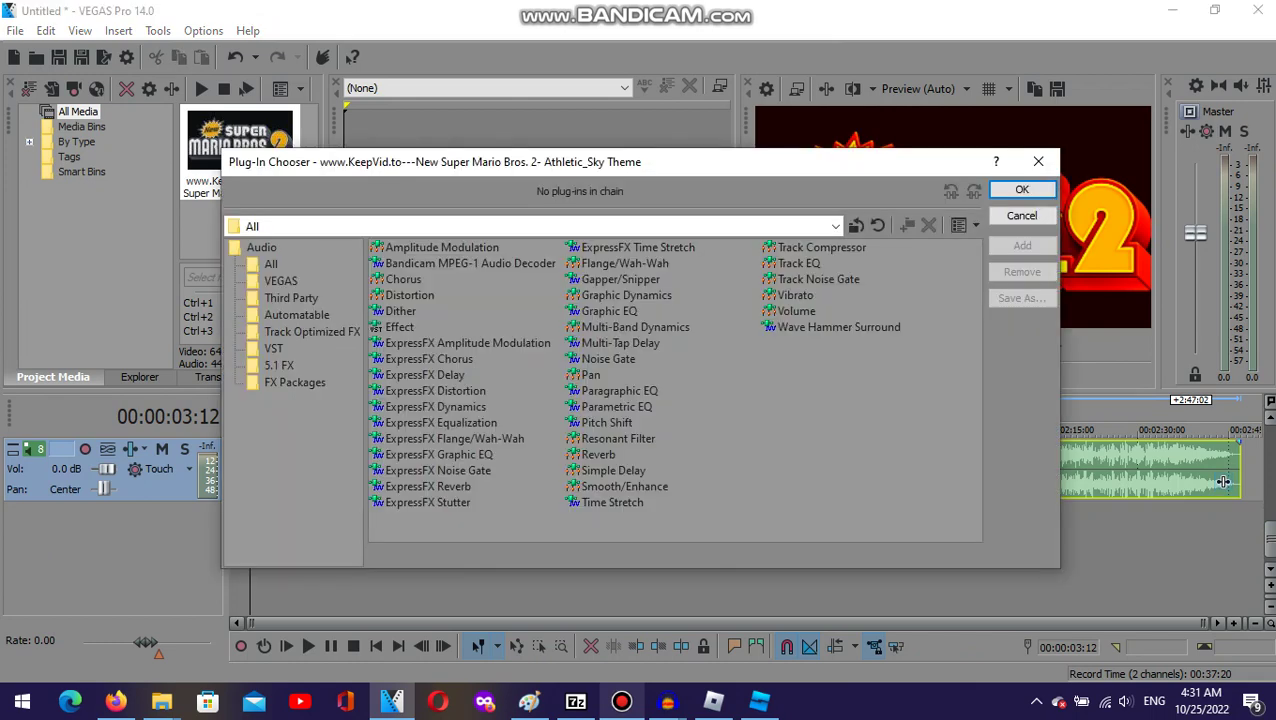
{"action": "double_click", "coordinate": [435, 391]}
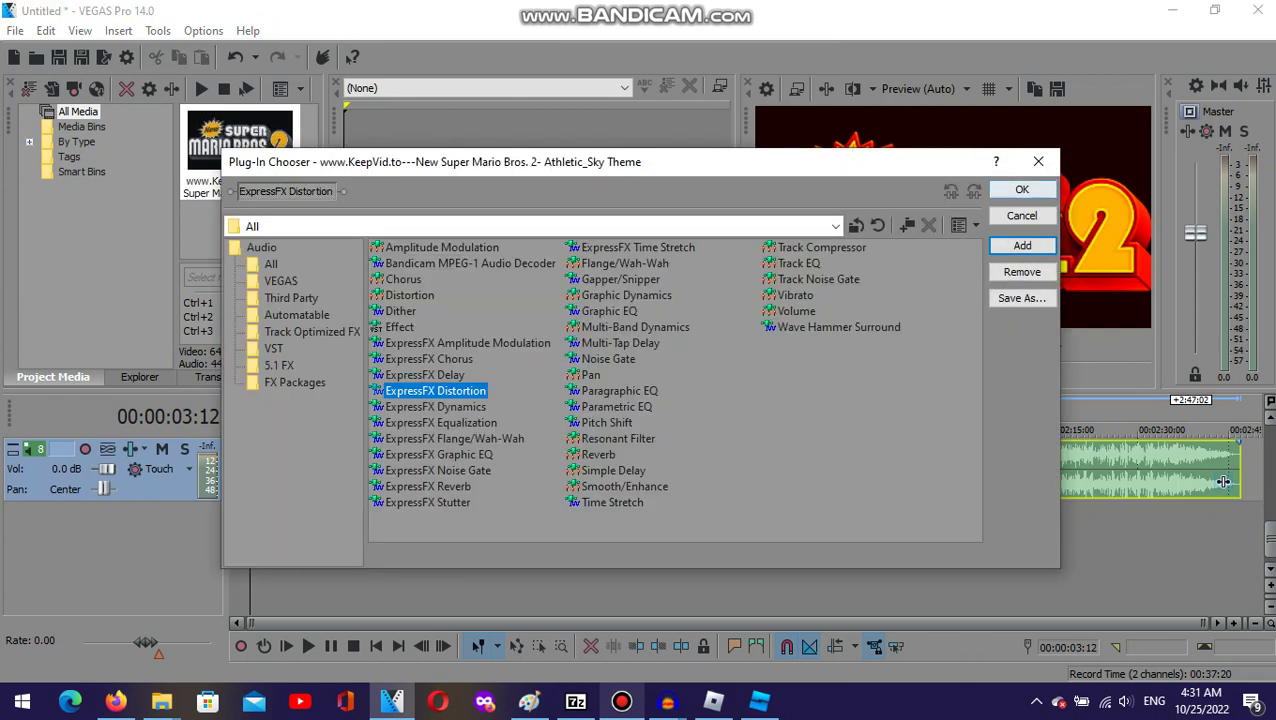
{"action": "left_click", "coordinate": [1022, 190]}
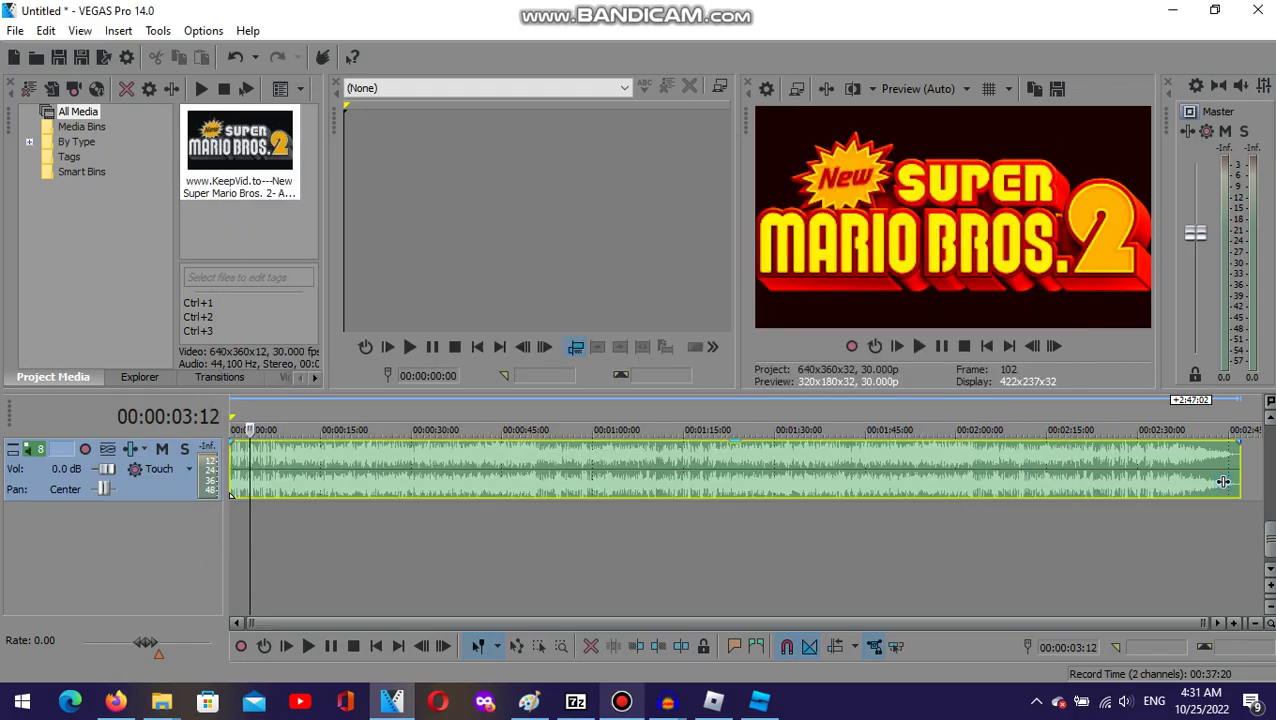
{"action": "left_click", "coordinate": [486, 122]}
{"action": "left_click", "coordinate": [330, 188]}
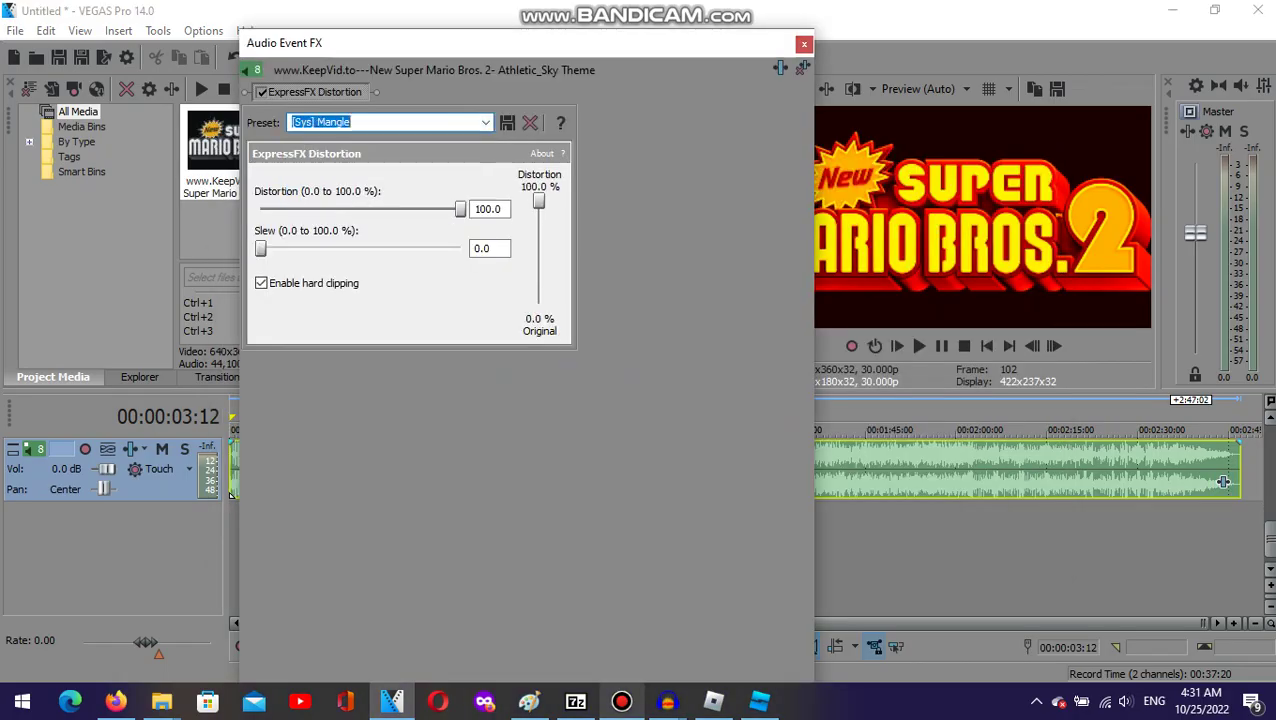
{"action": "key", "text": "Escape"}
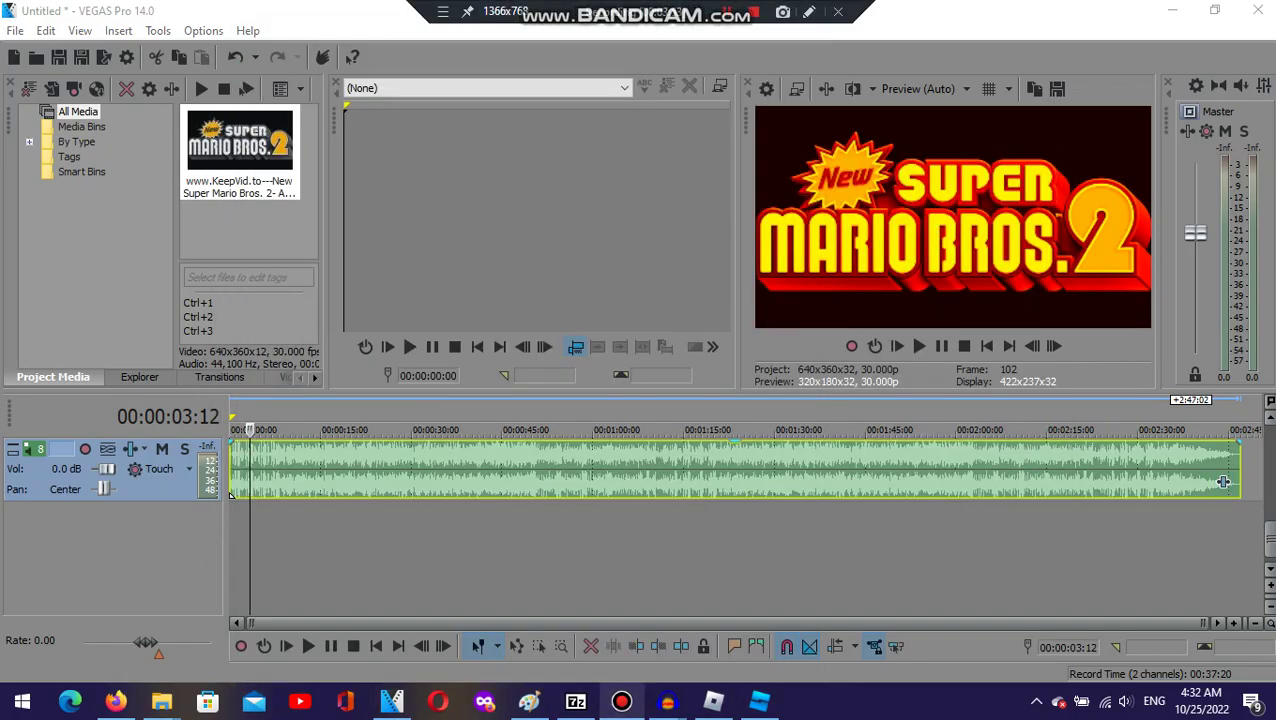